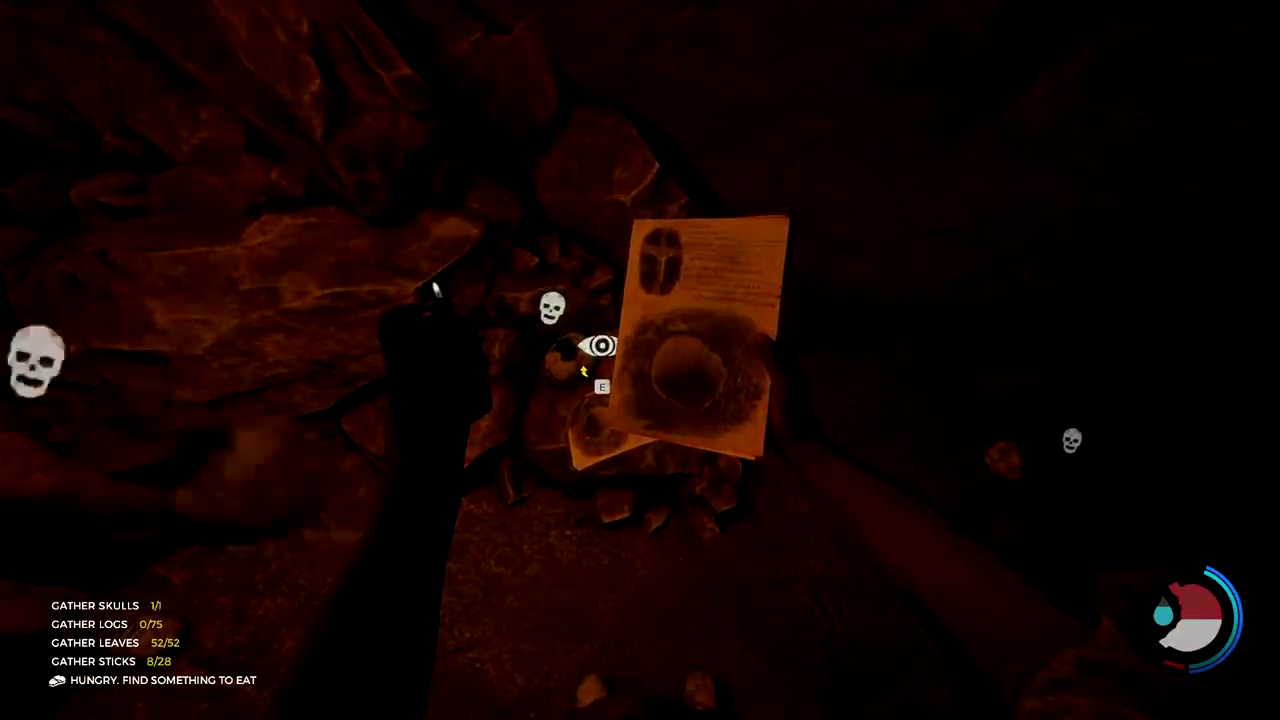
- Pick up the glowing page into the notes and take the dynamite from the open crate
key("e")
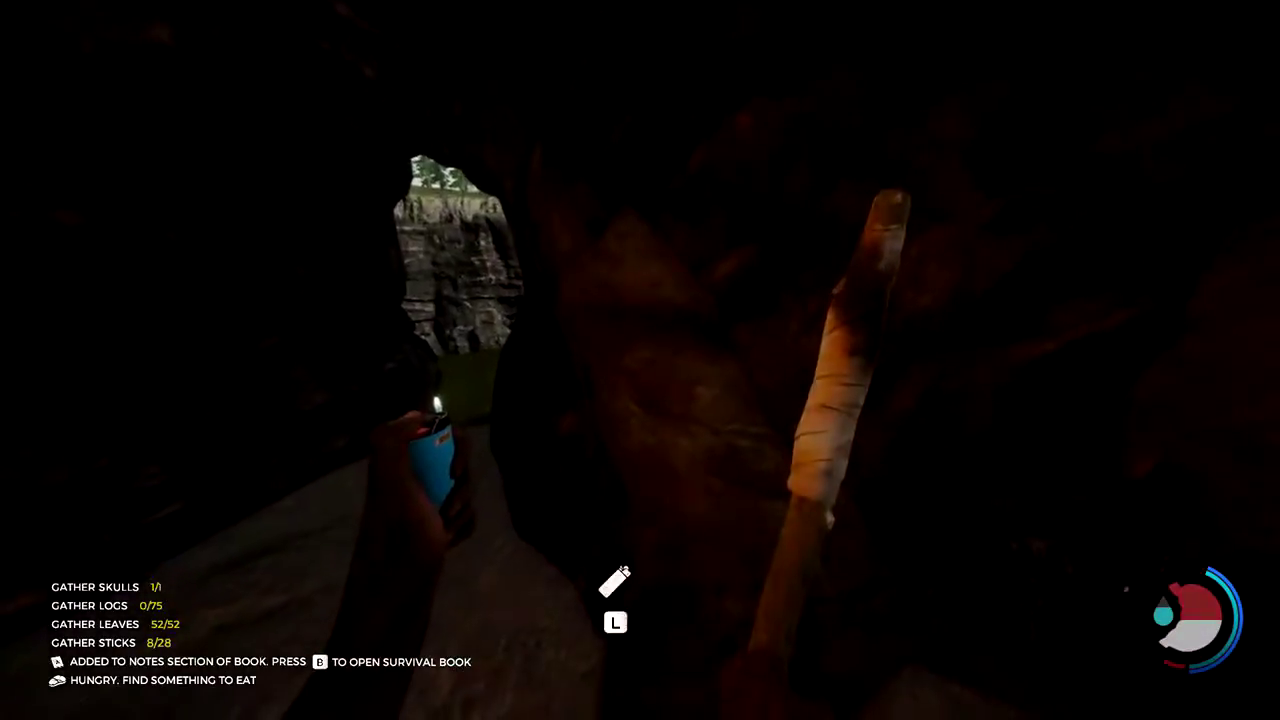
key("e")
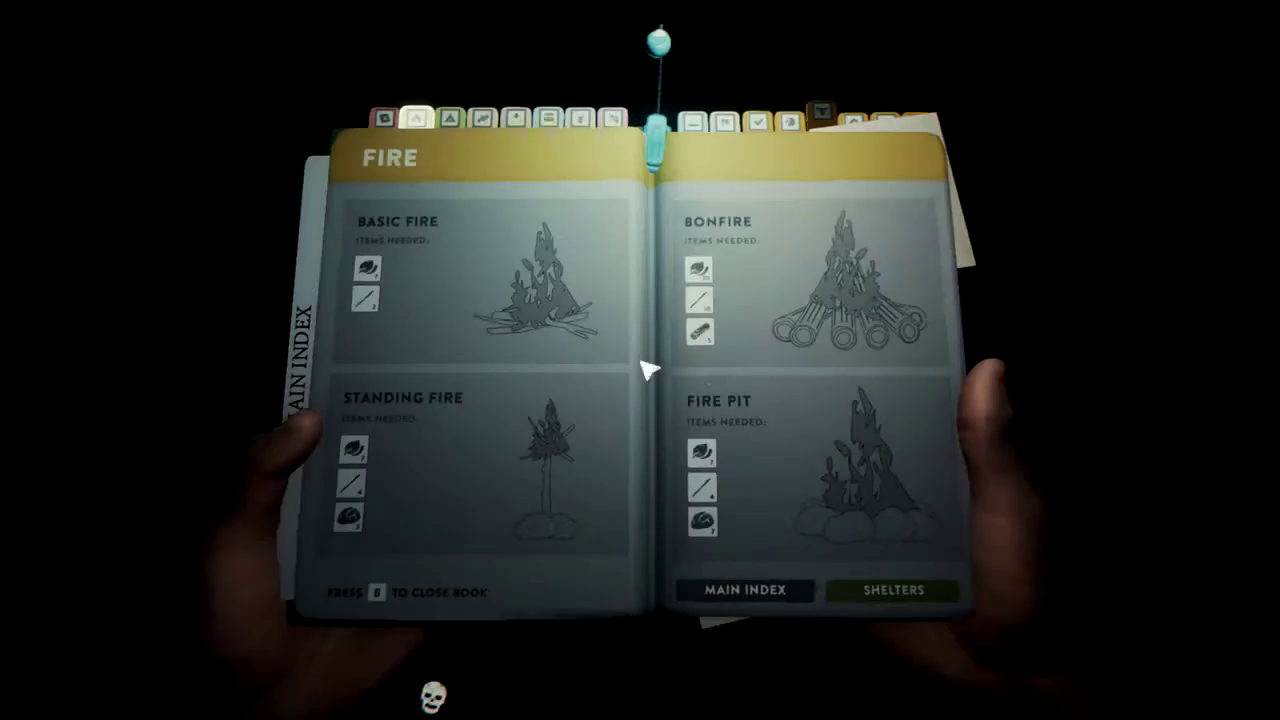
left_click(853, 128)
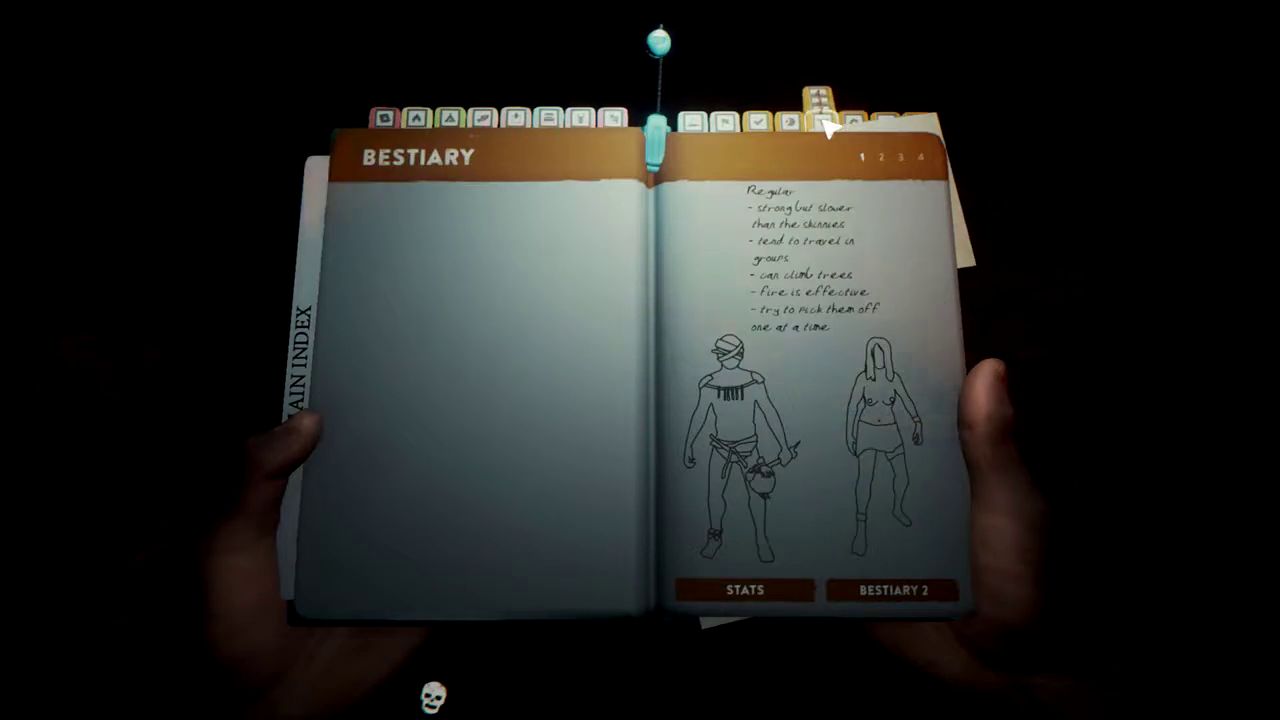
left_click(860, 128)
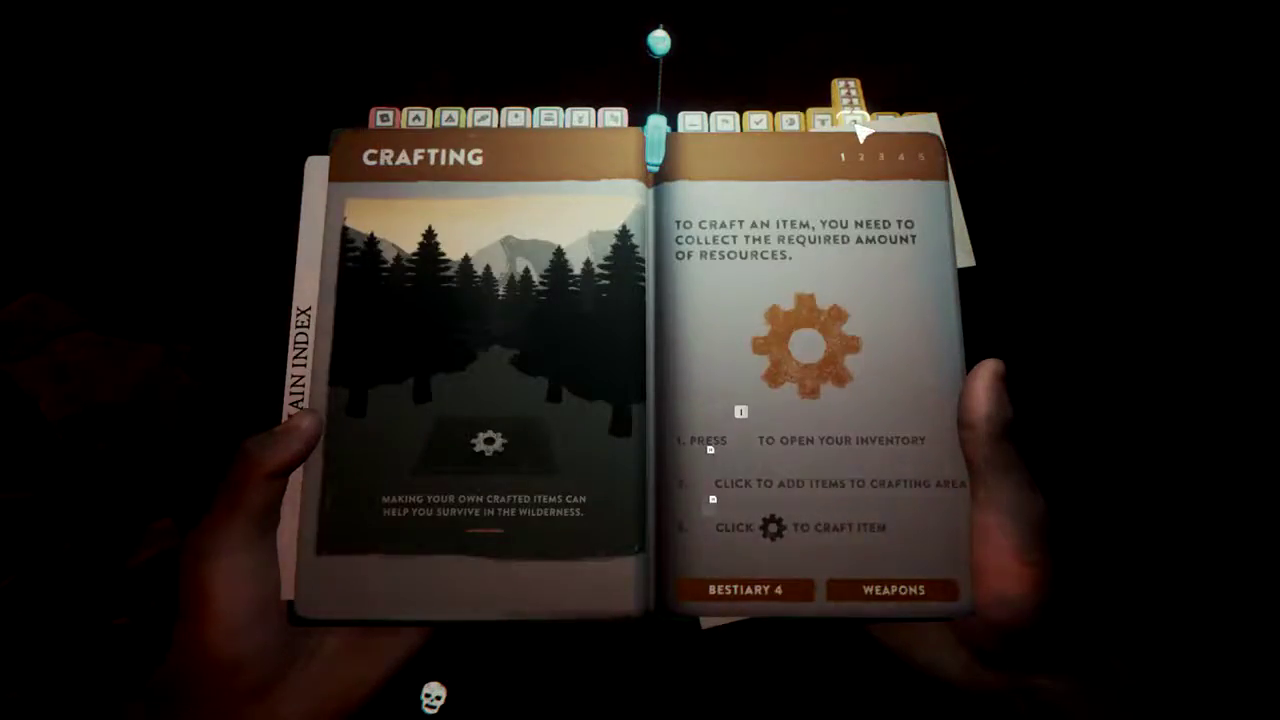
left_click(778, 122)
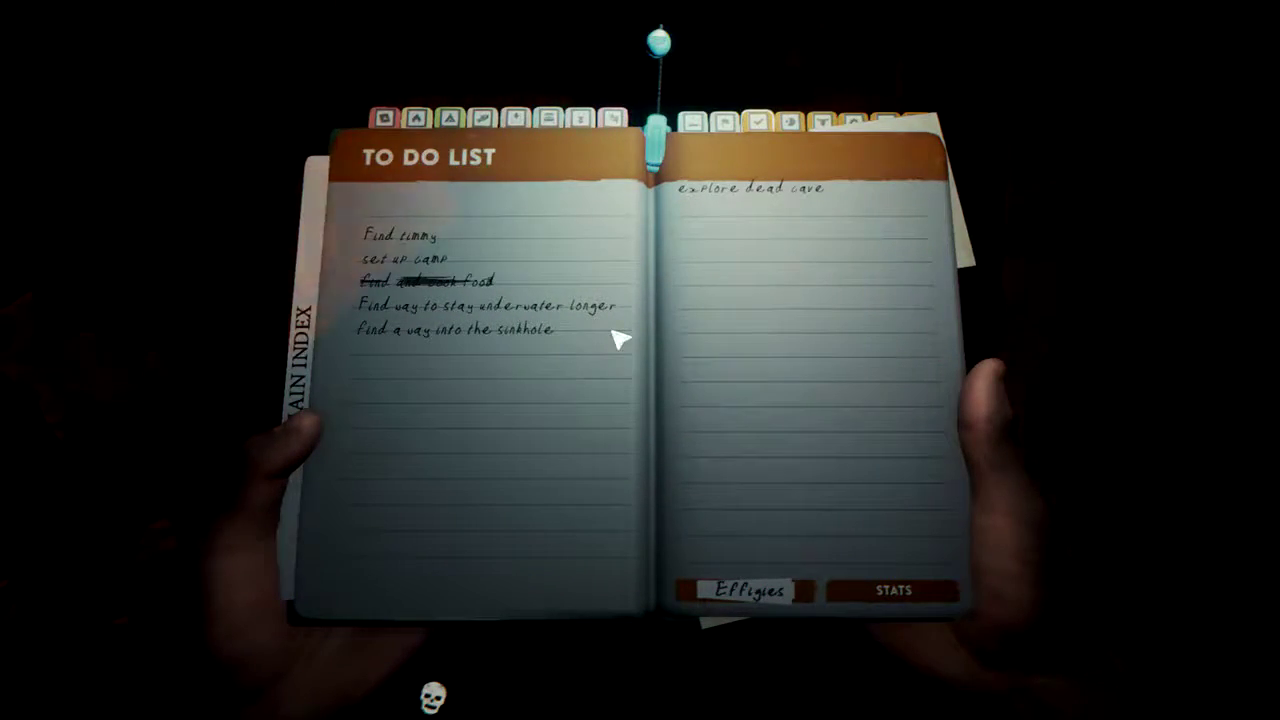
key("b")
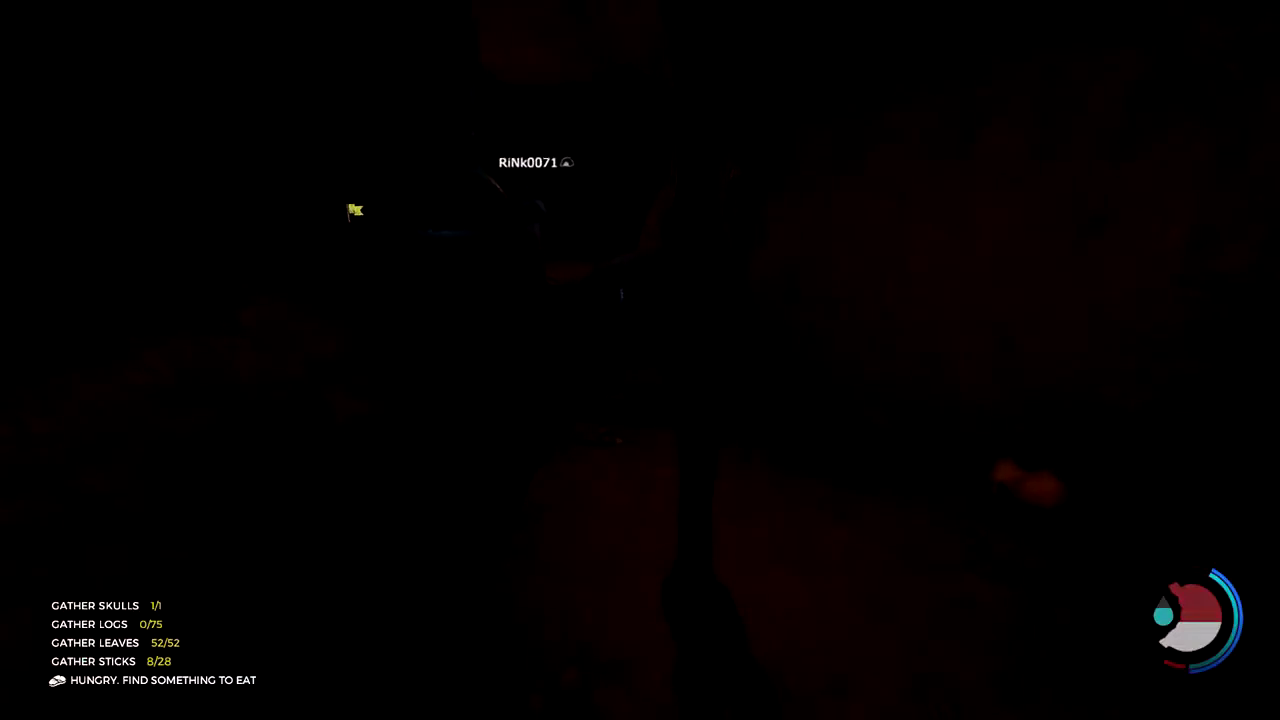
- Light the lighter and use it to set the torch on fire
key("l")
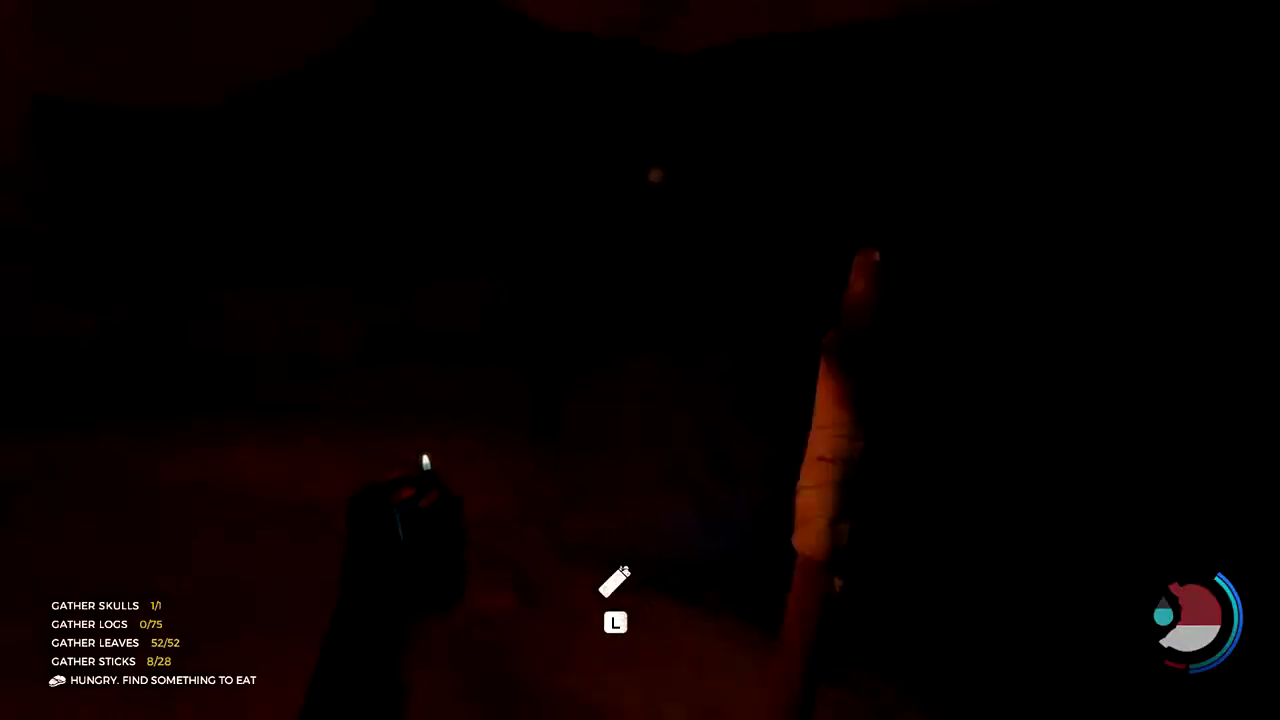
key("l")
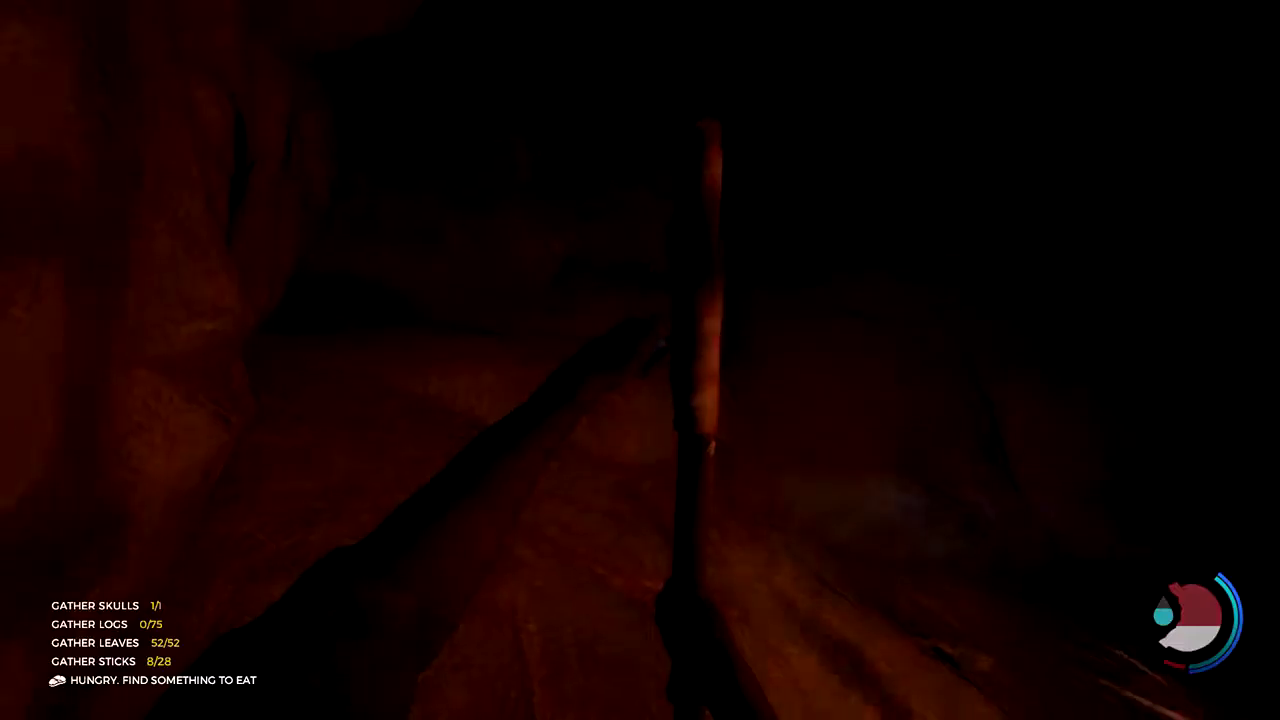
key("l")
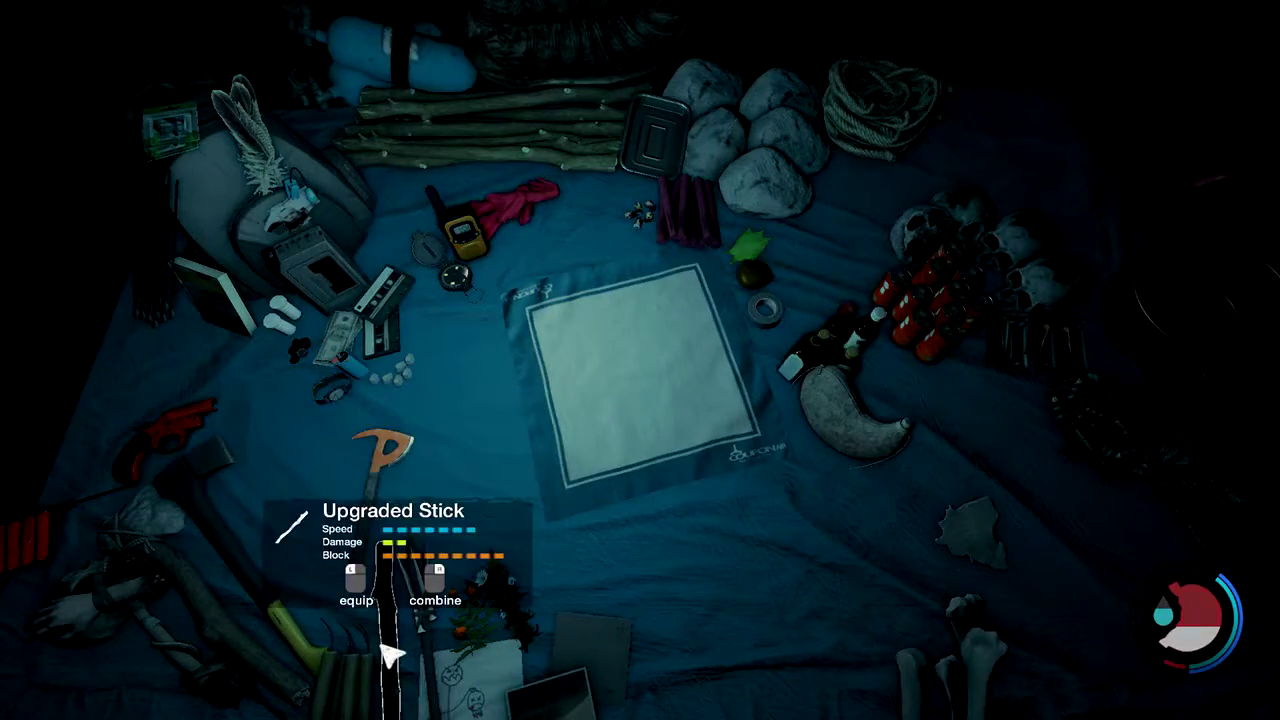
- Craft the upgraded stick and cloth into a Burning Upgraded Stick and equip it
left_click(390, 600)
left_click(555, 213)
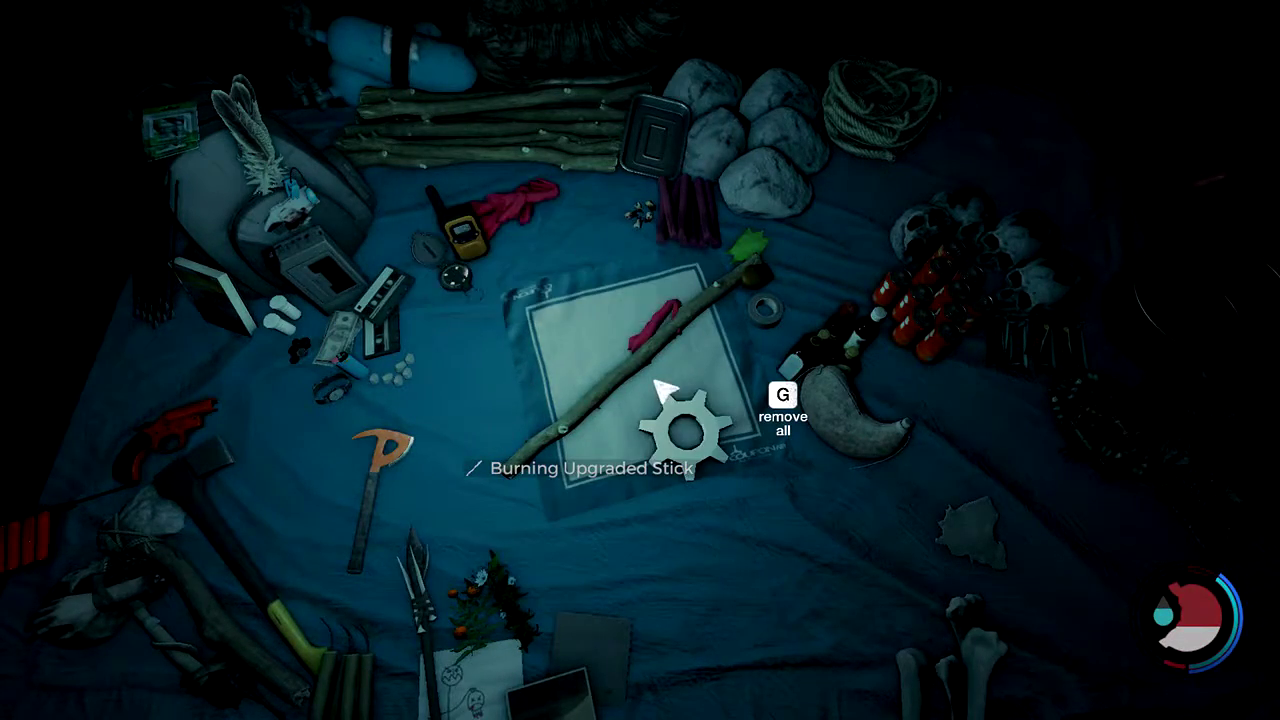
right_click(685, 437)
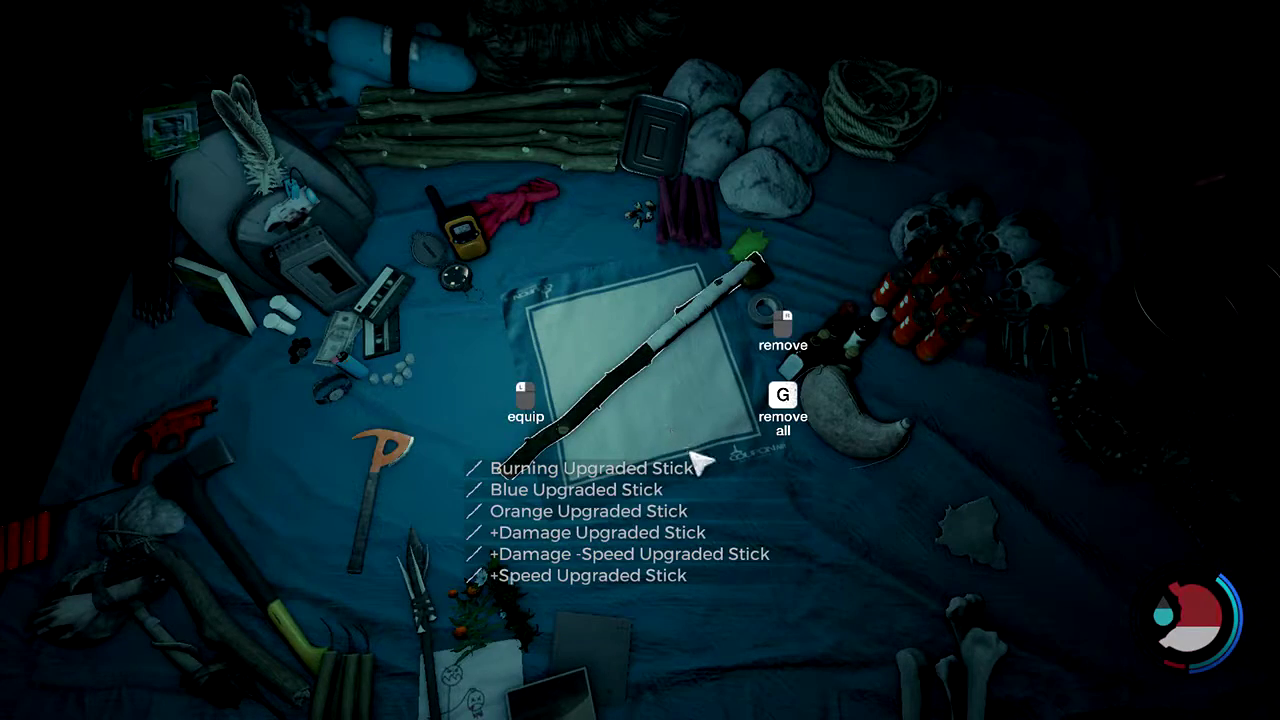
left_click(667, 396)
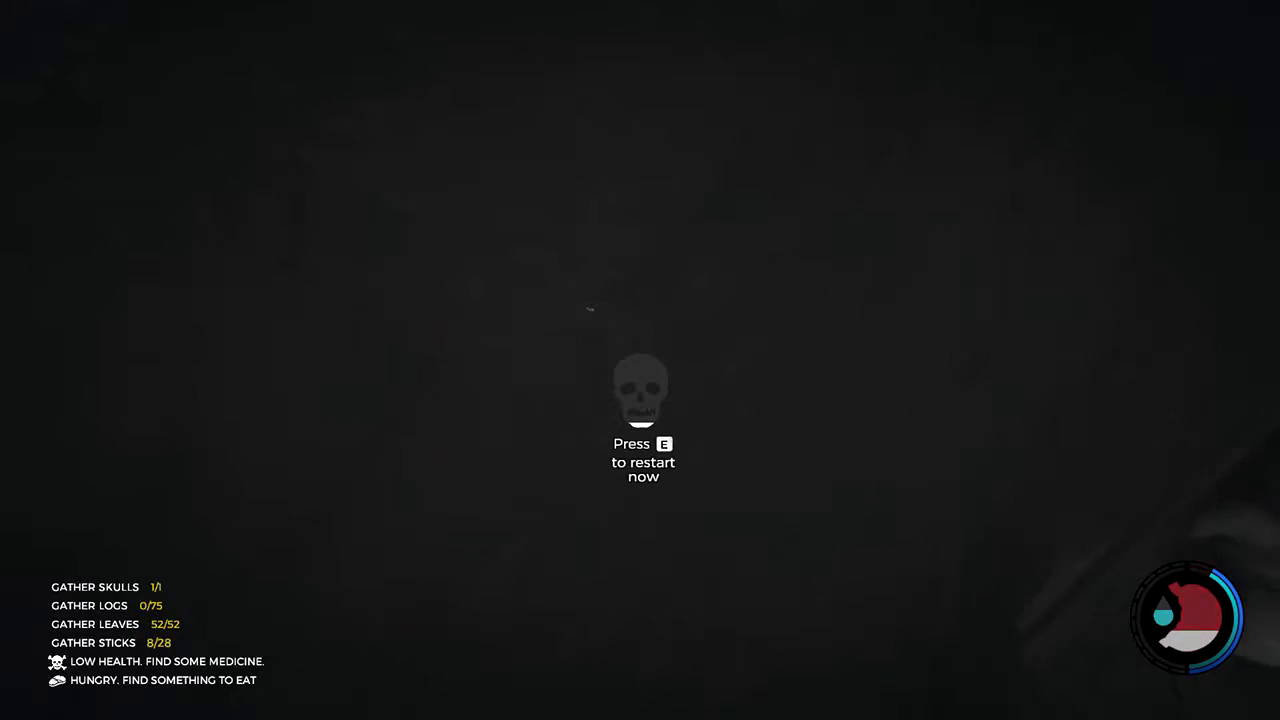
- Restart from the death screen after dying in the cave fight
key("e")
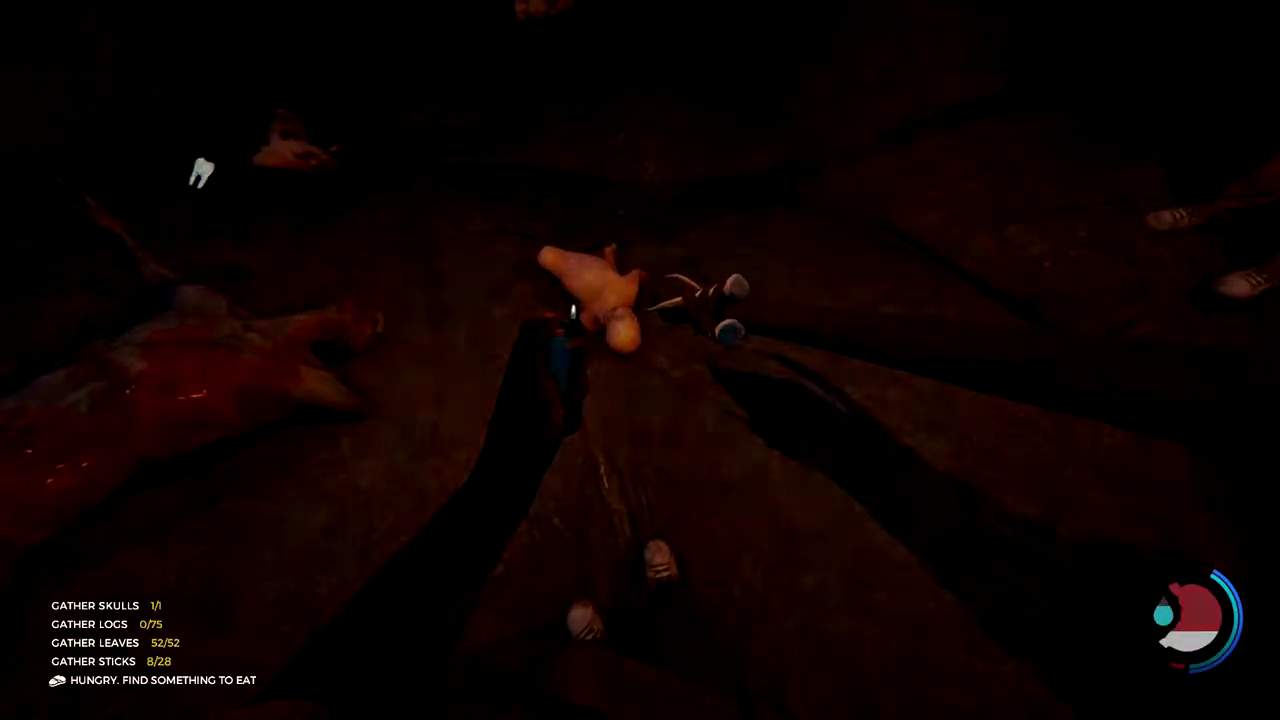
- Explore around the cave crates, taking a tooth from a body and sticks from the ground
key("w")
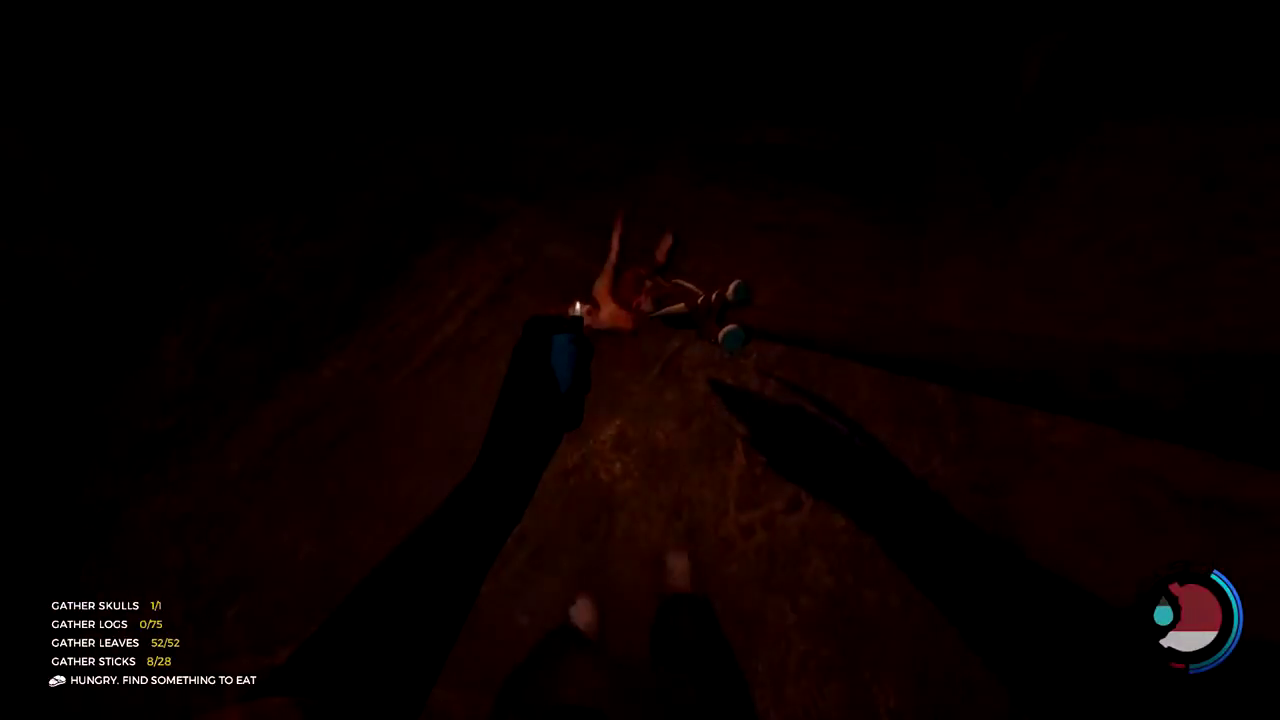
key("w")
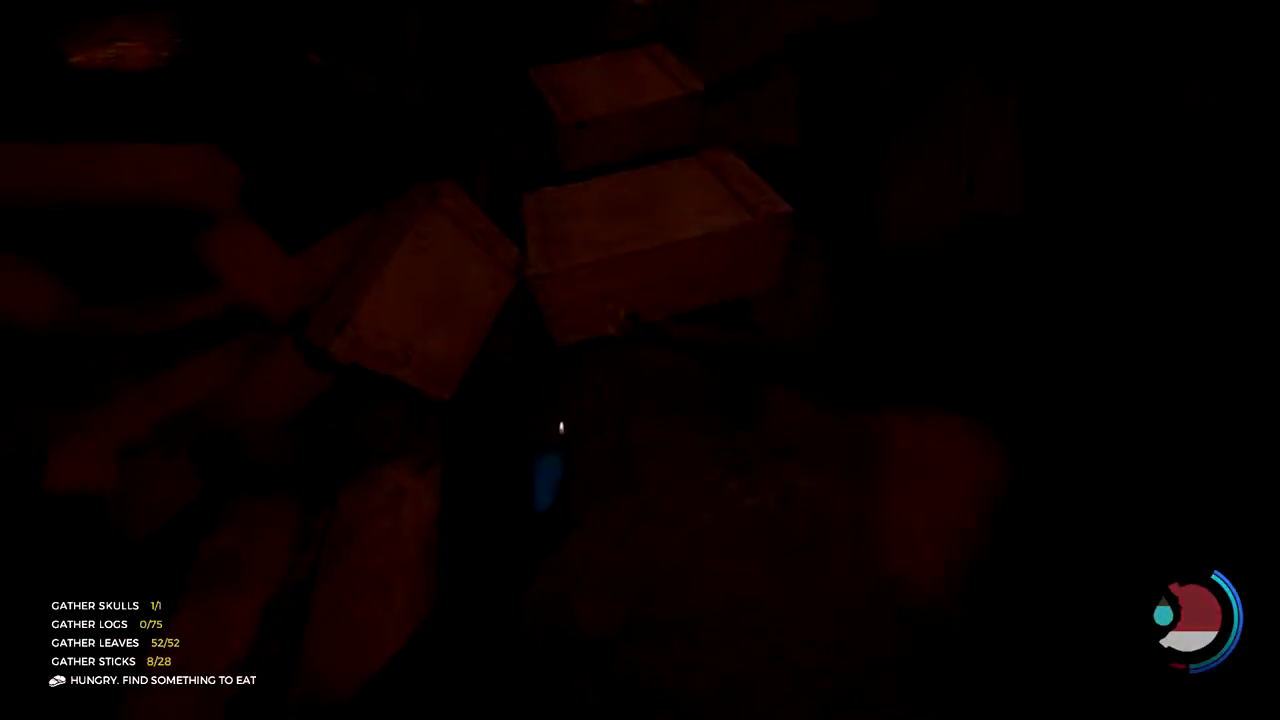
key("w")
key("w")
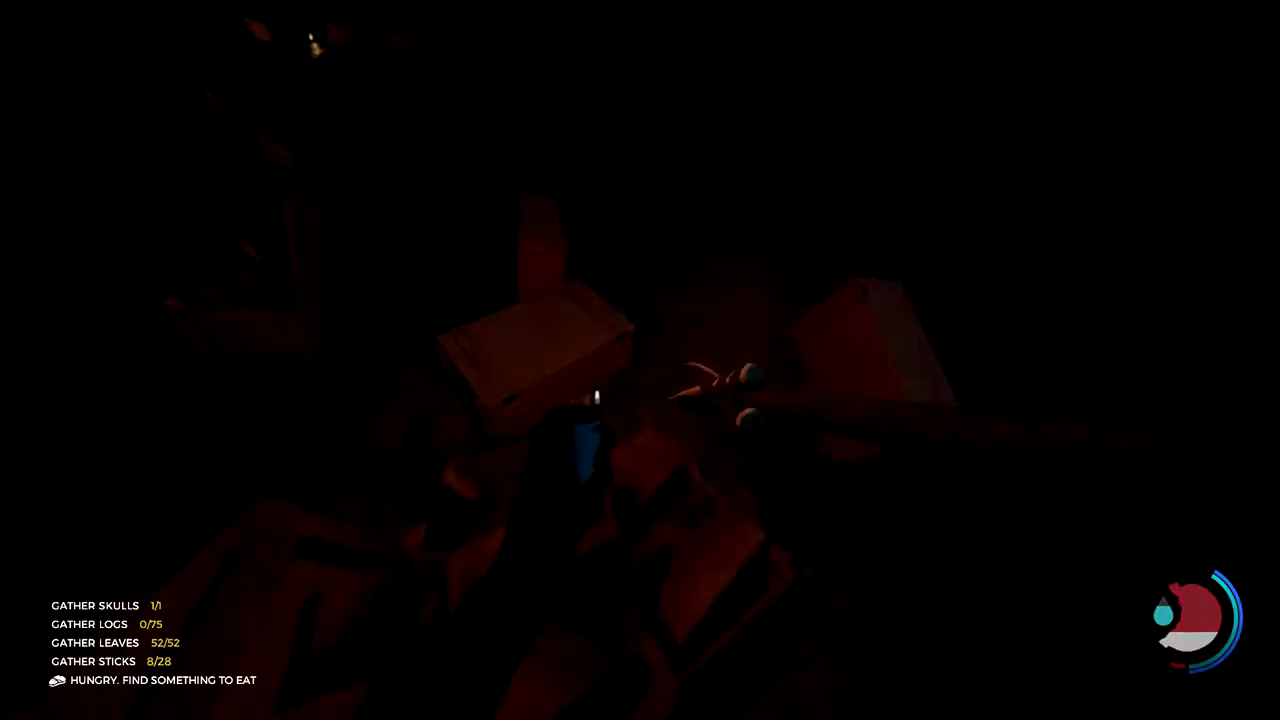
key("w")
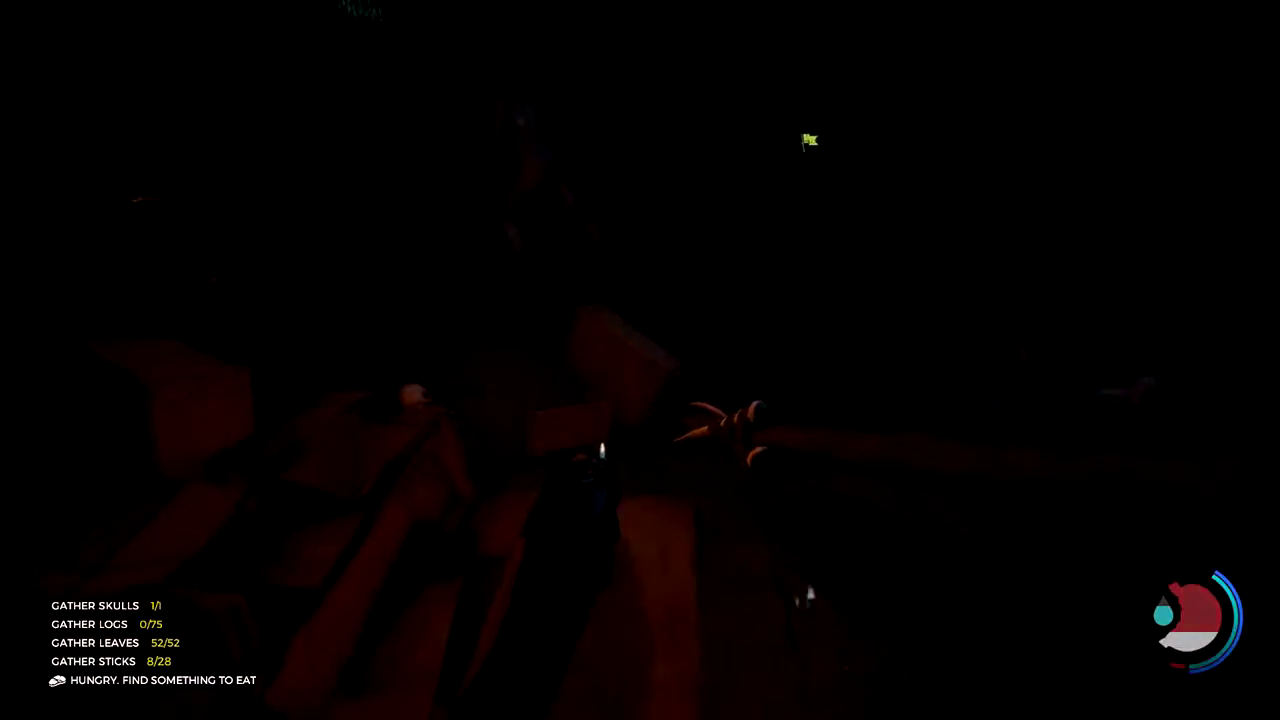
key("w")
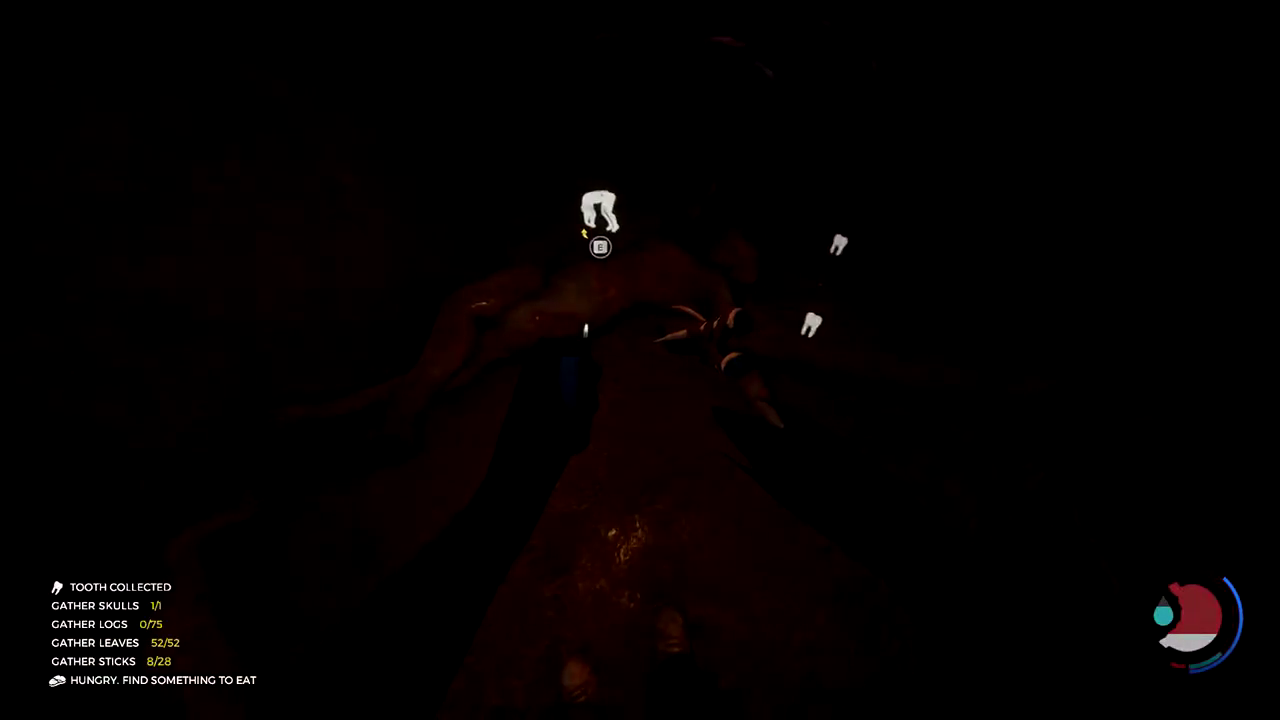
key("e")
key("e")
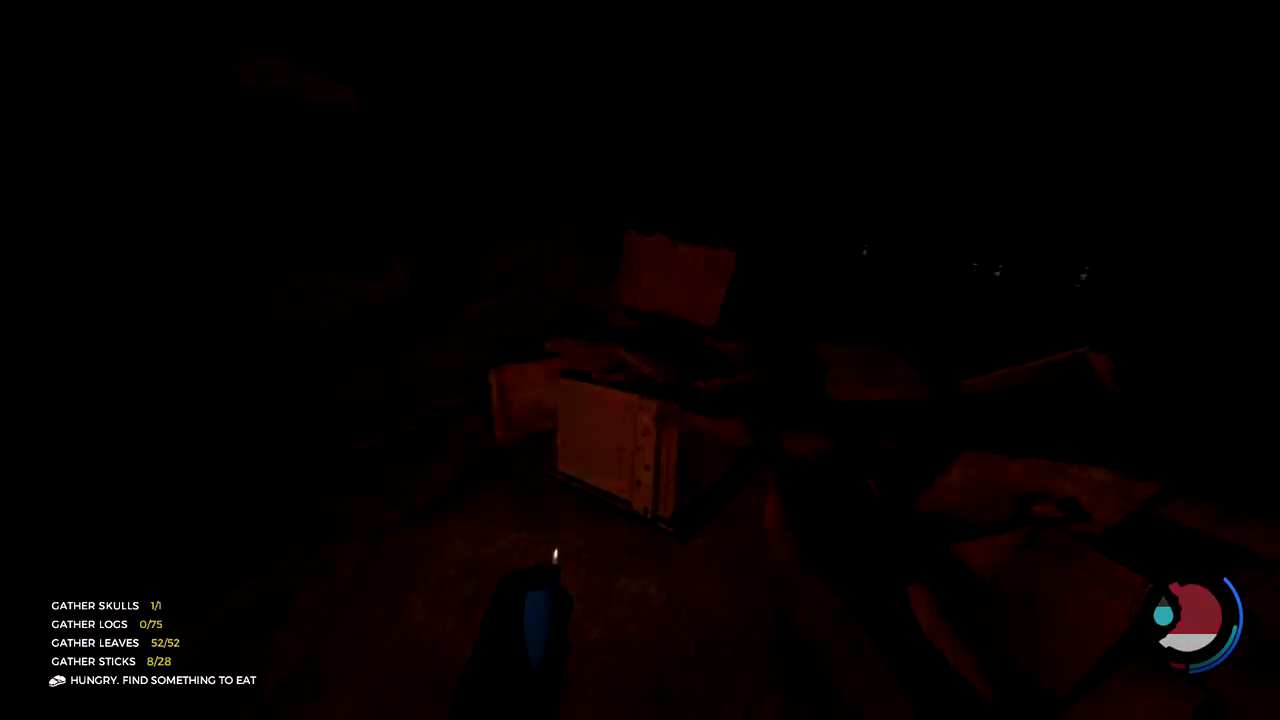
key("w")
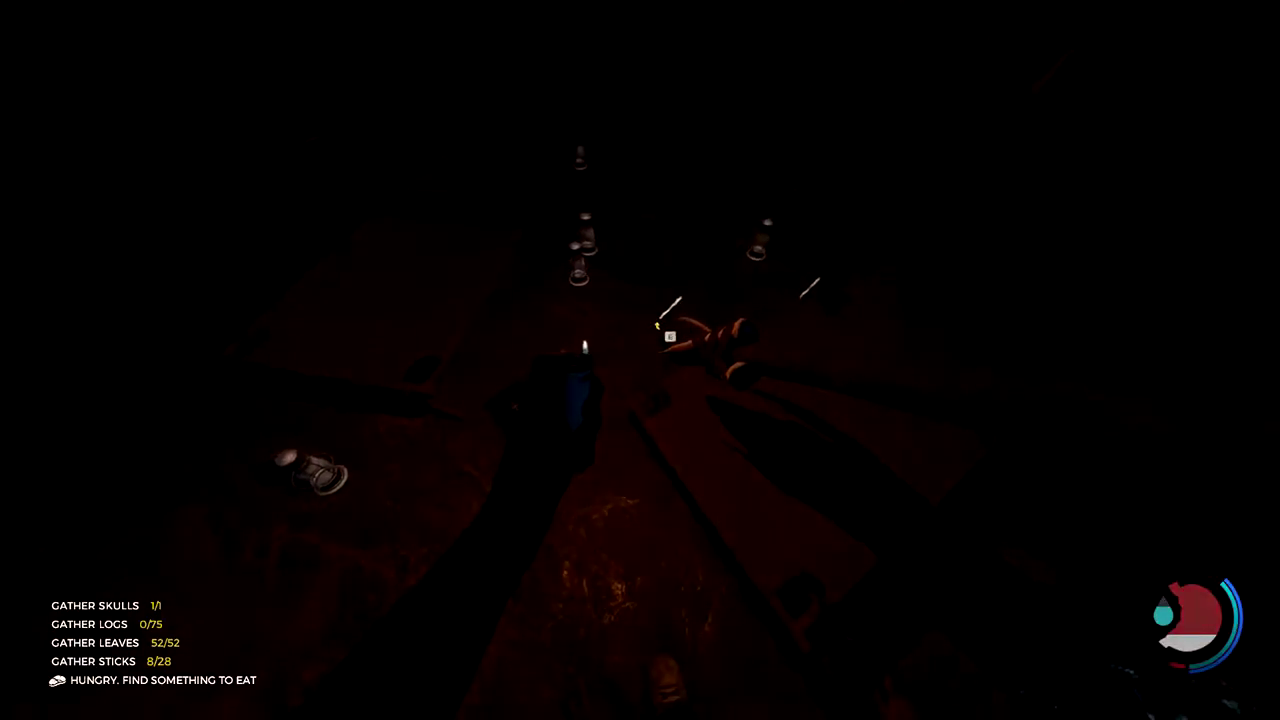
key("e")
key("e")
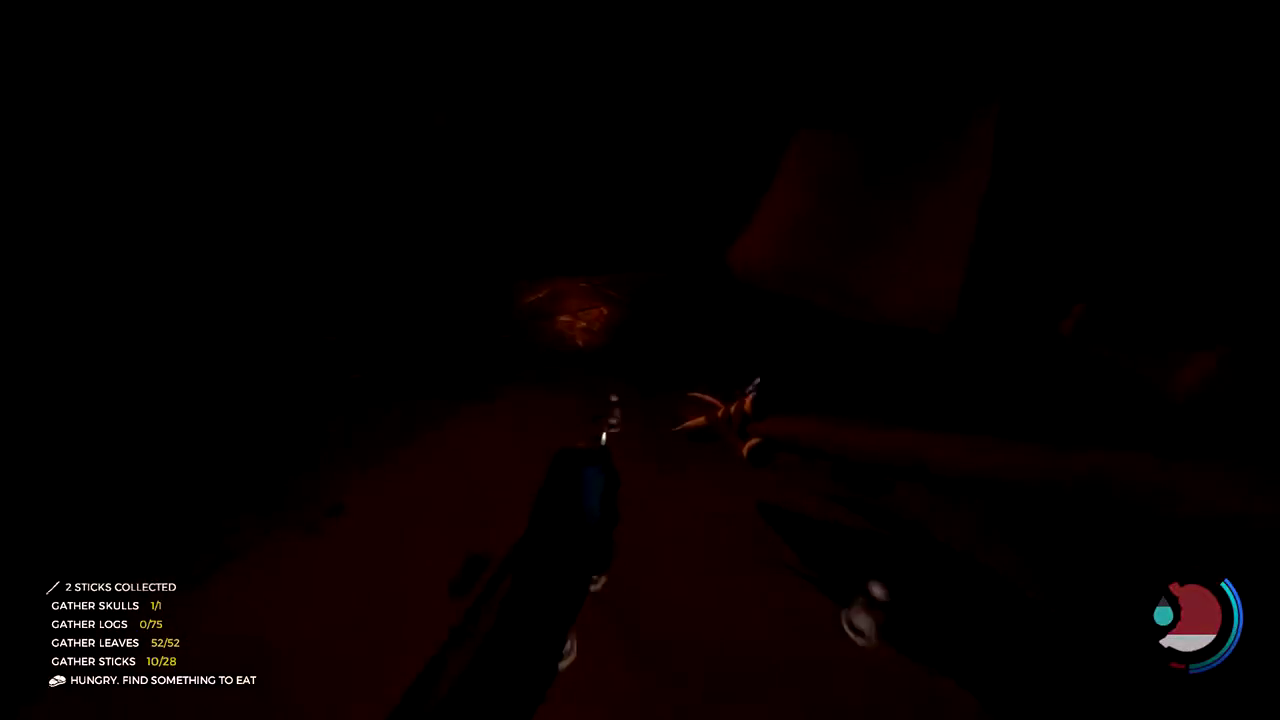
- Go deeper to the crate and grab the booze, old gun ammo and cloth
key("w")
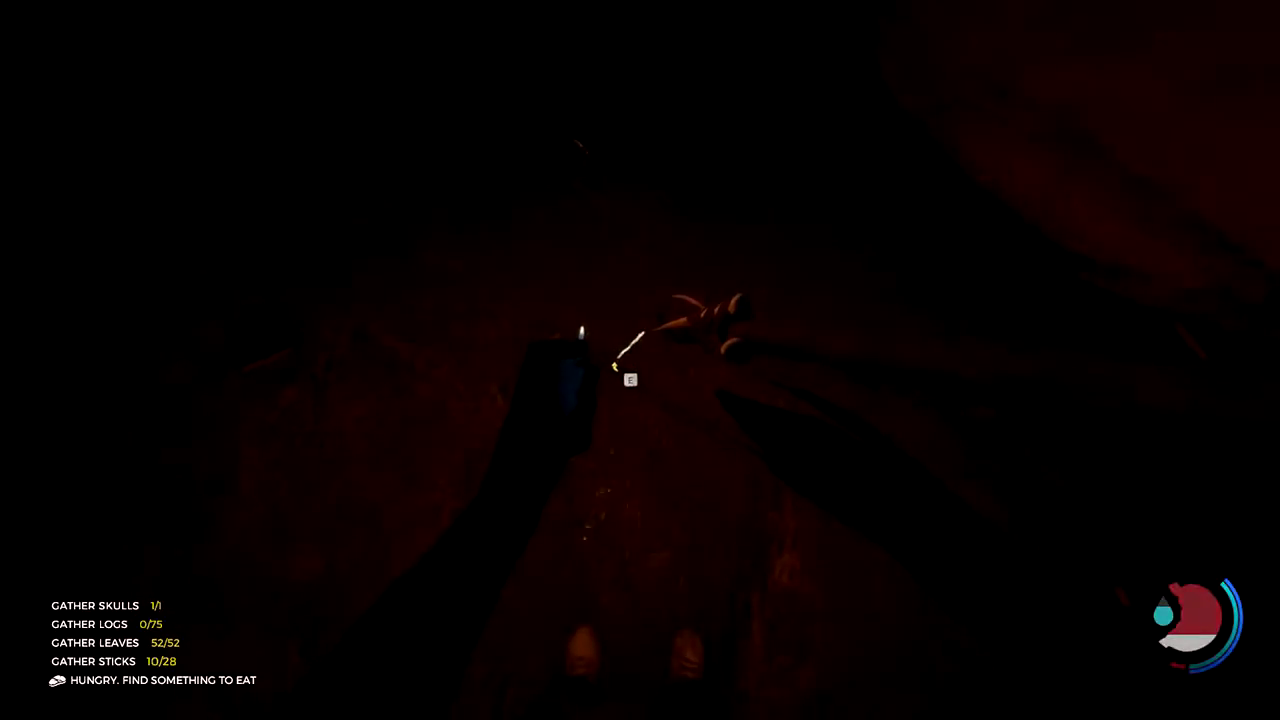
key("e")
key("e")
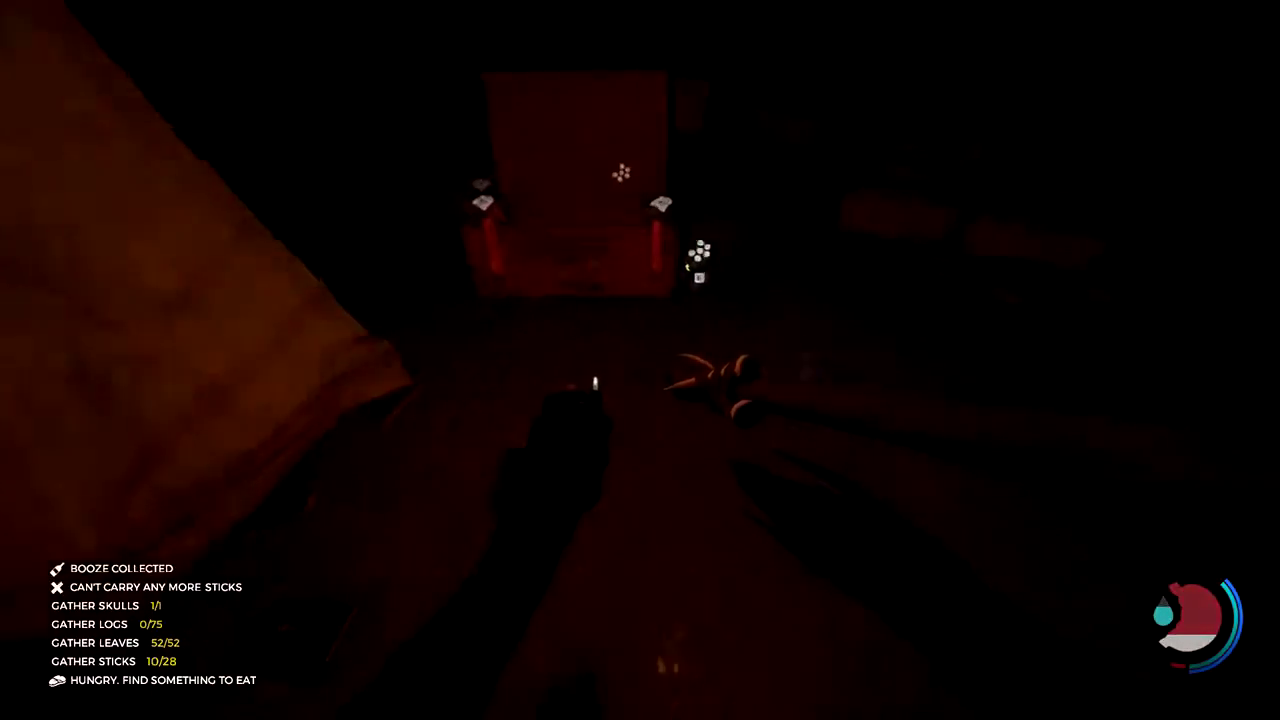
key("e")
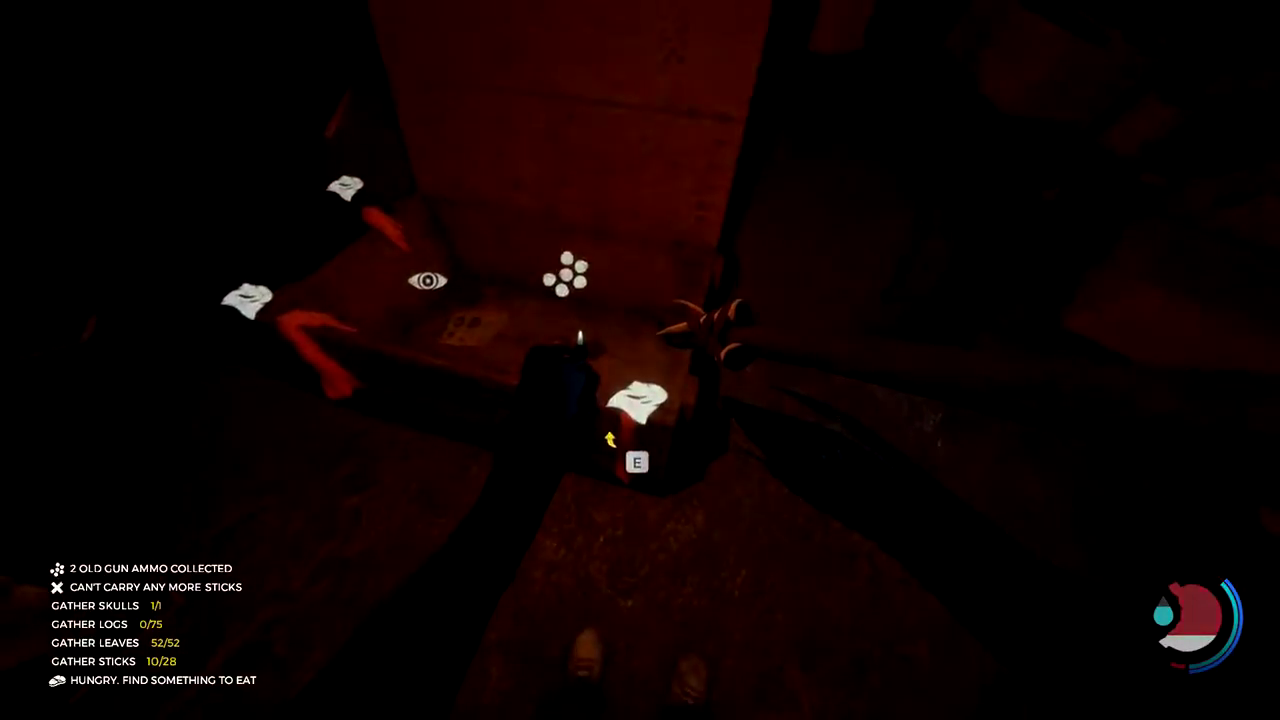
key("e")
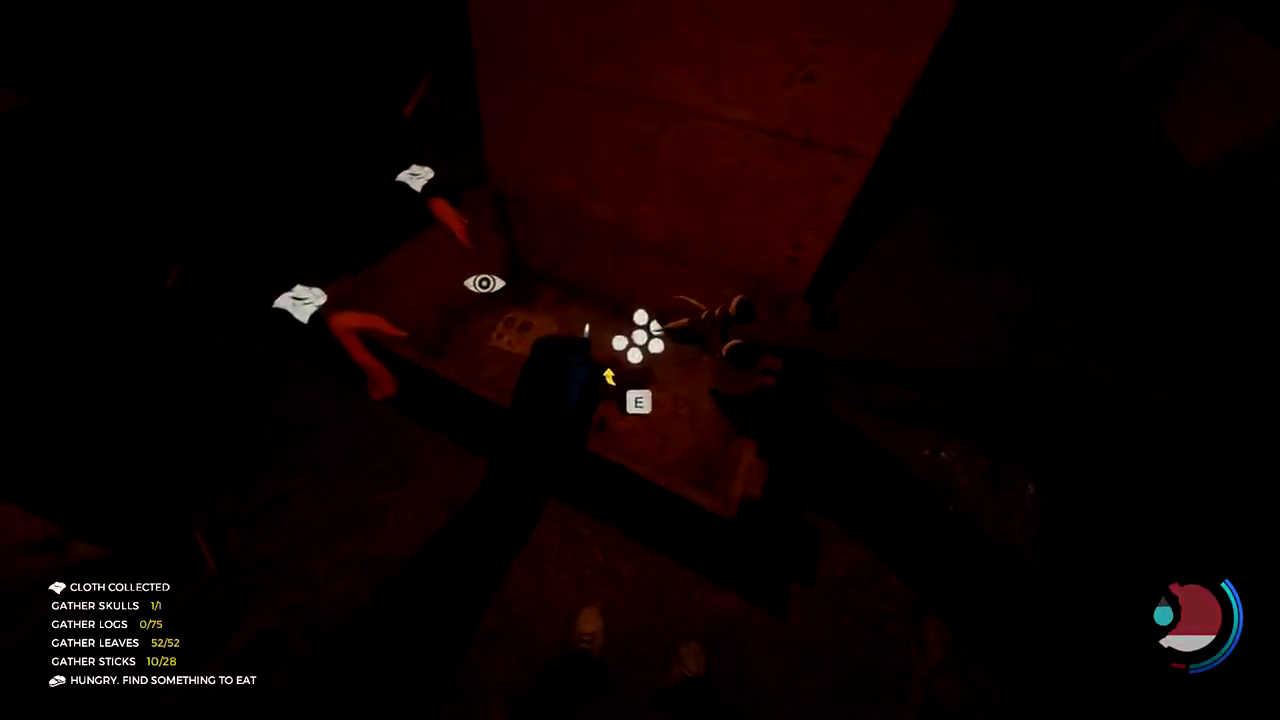
key("e")
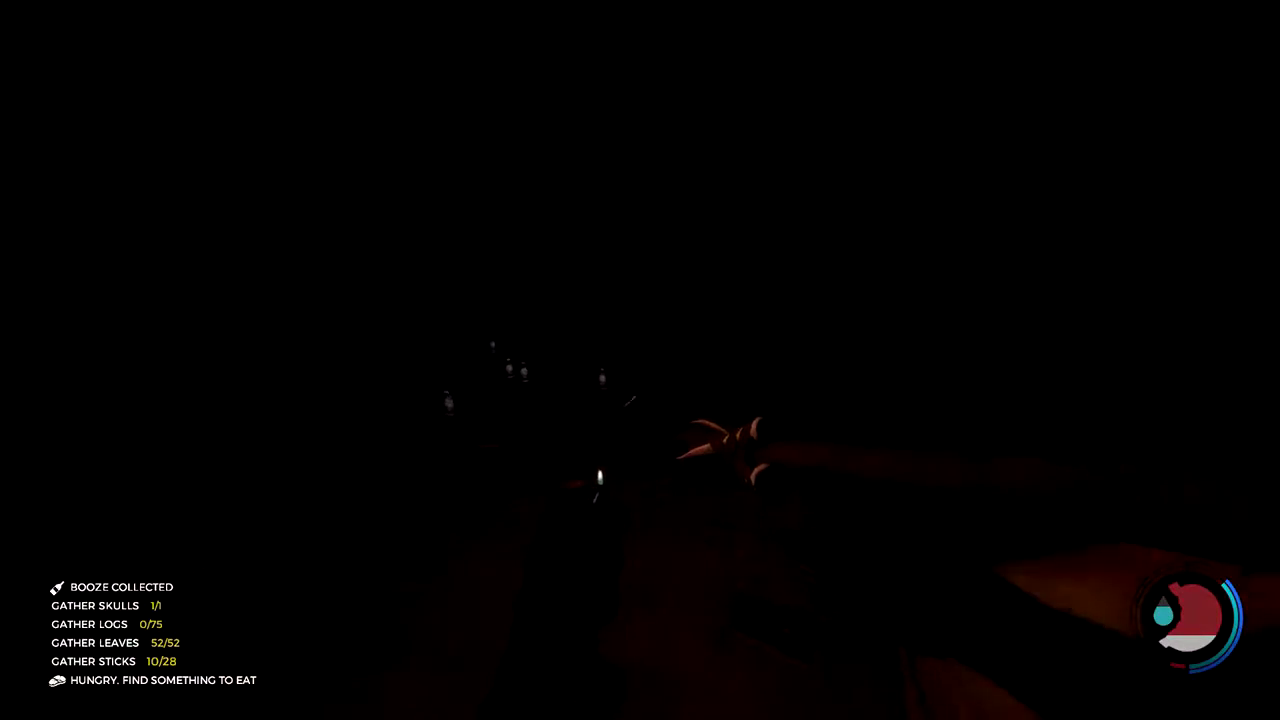
key("e")
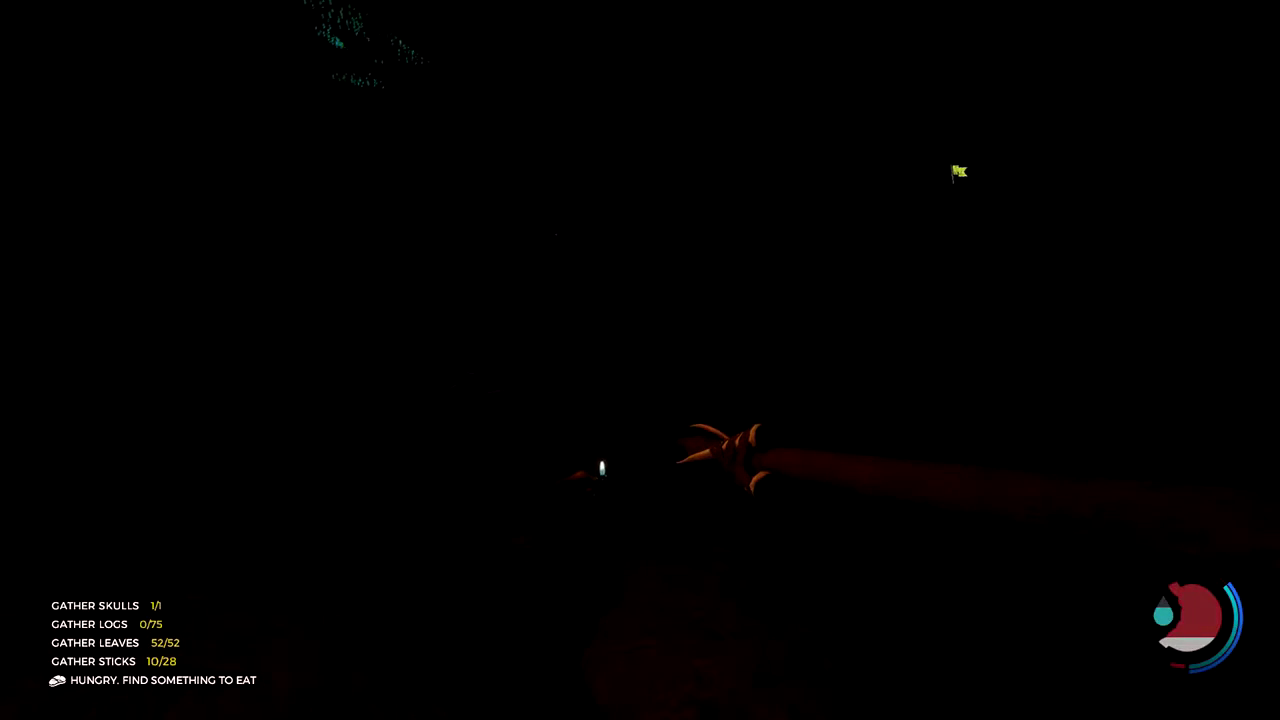
- Open the inventory blanket to lay out the gathered supplies, tools and weapons
key("i")
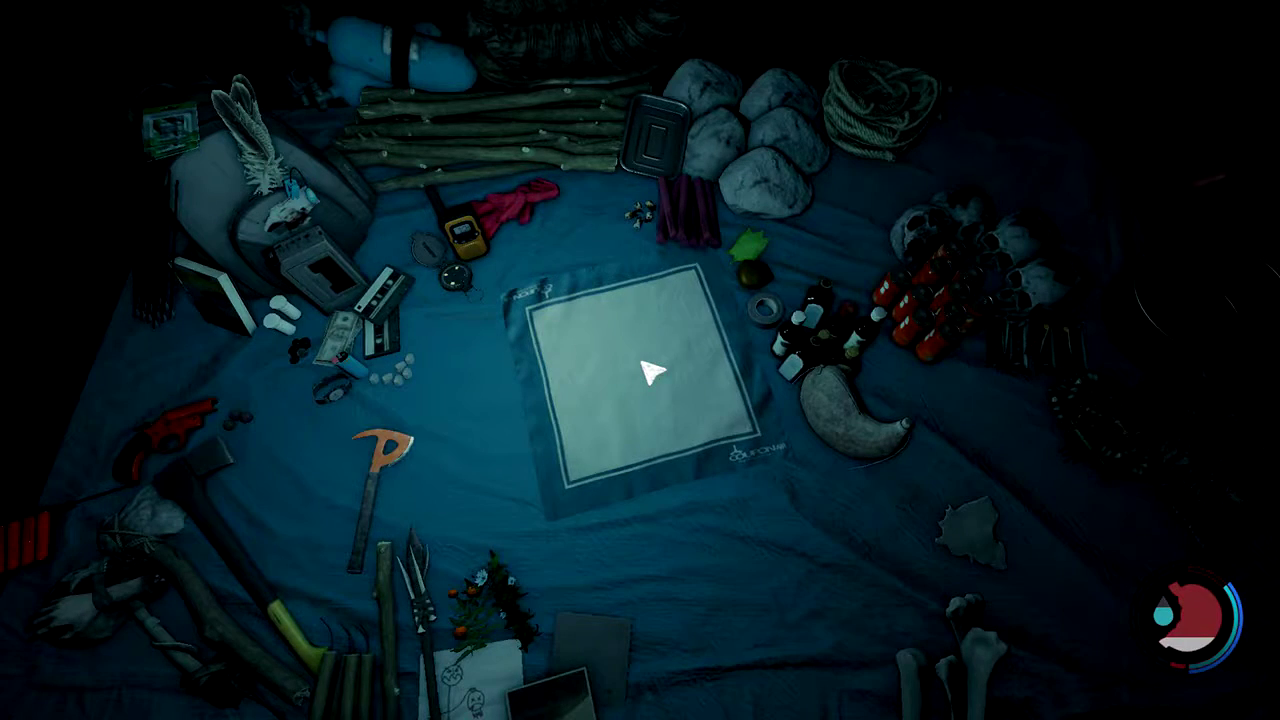
- Combine the upgraded stick and cloth on the crafting mat into a Burning Upgraded Stick
right_click(390, 610)
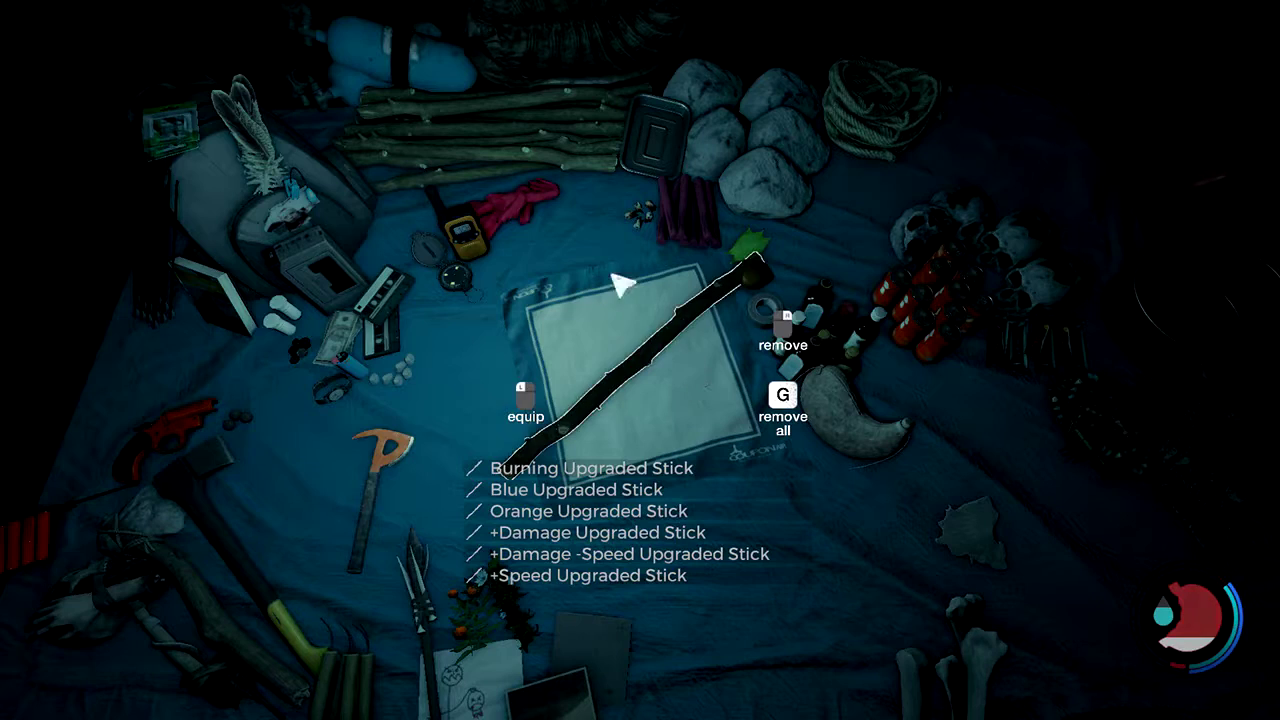
right_click(560, 205)
right_click(672, 430)
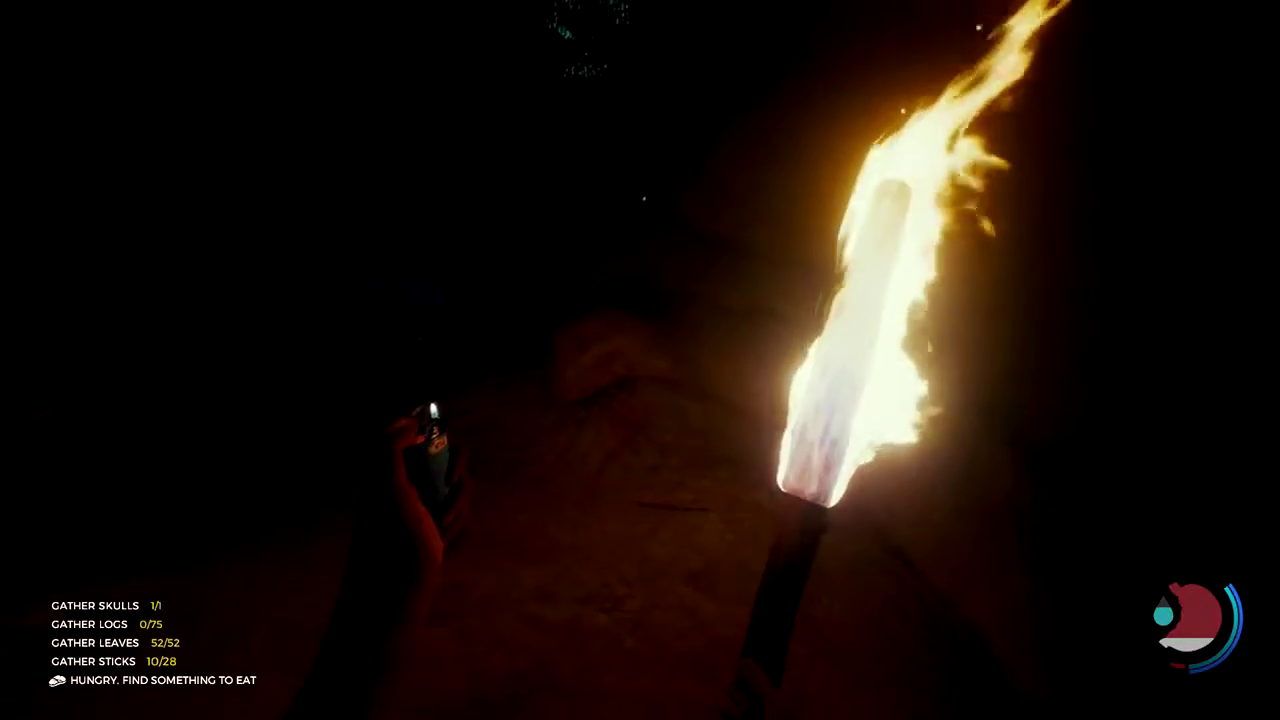
- Eat one snack from the inventory, leaving six
key("i")
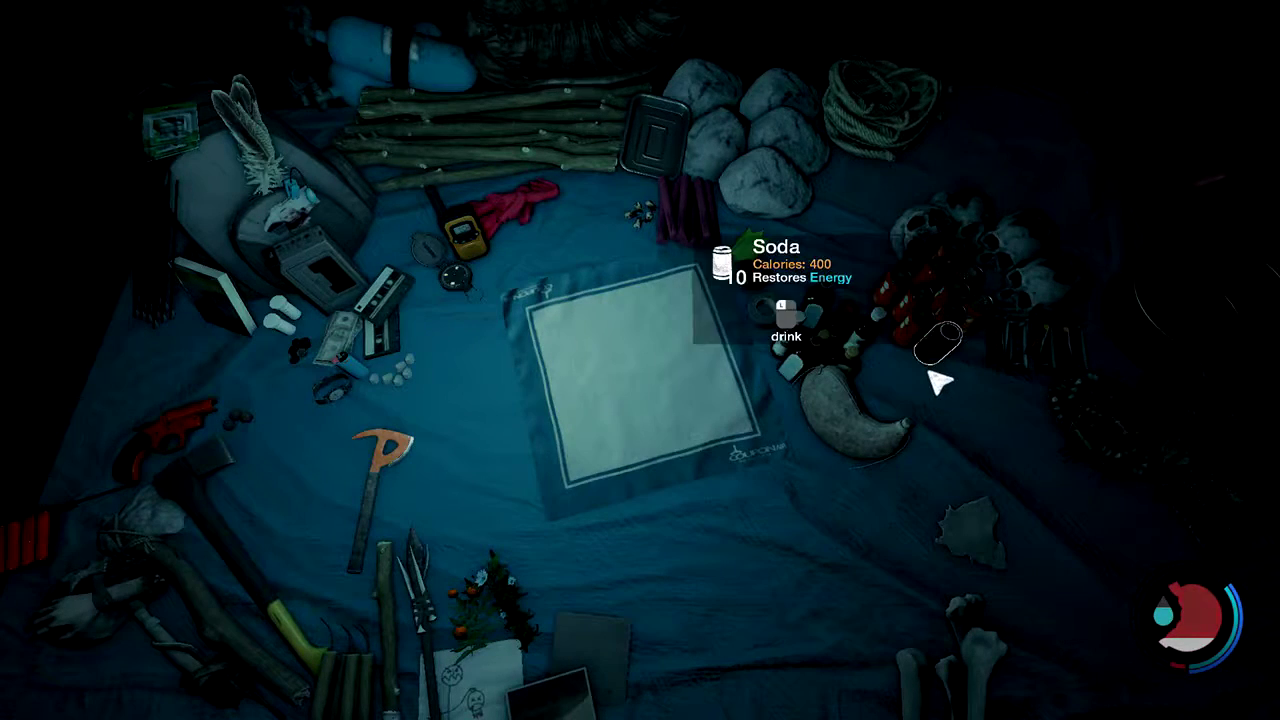
left_click(1043, 345)
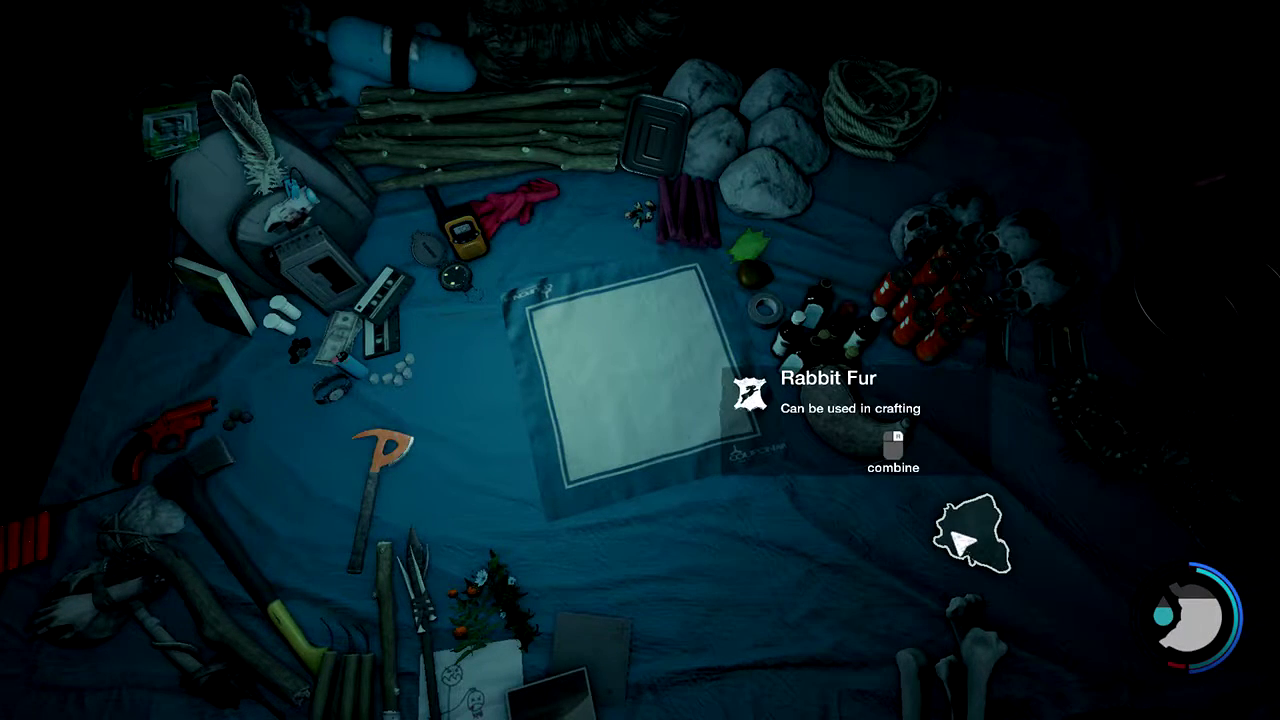
key("i")
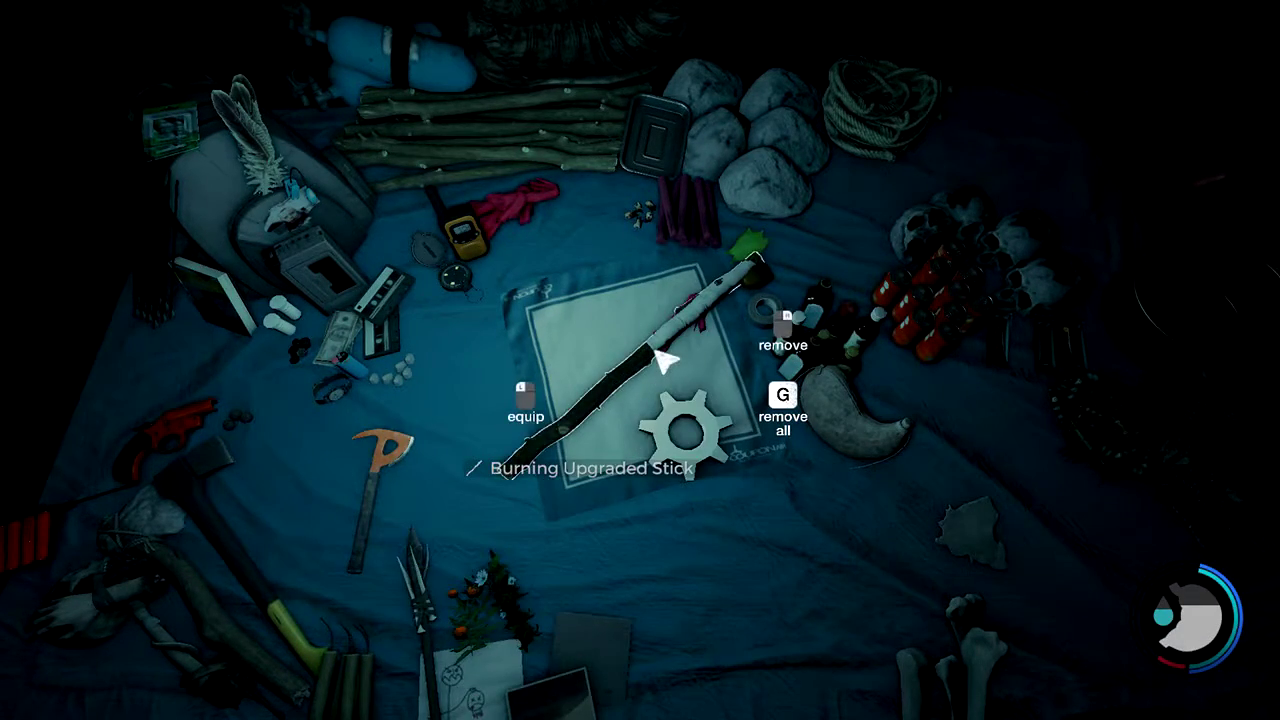
- Equip the Burning Upgraded Stick from the crafting mat and leave the inventory
left_click(665, 360)
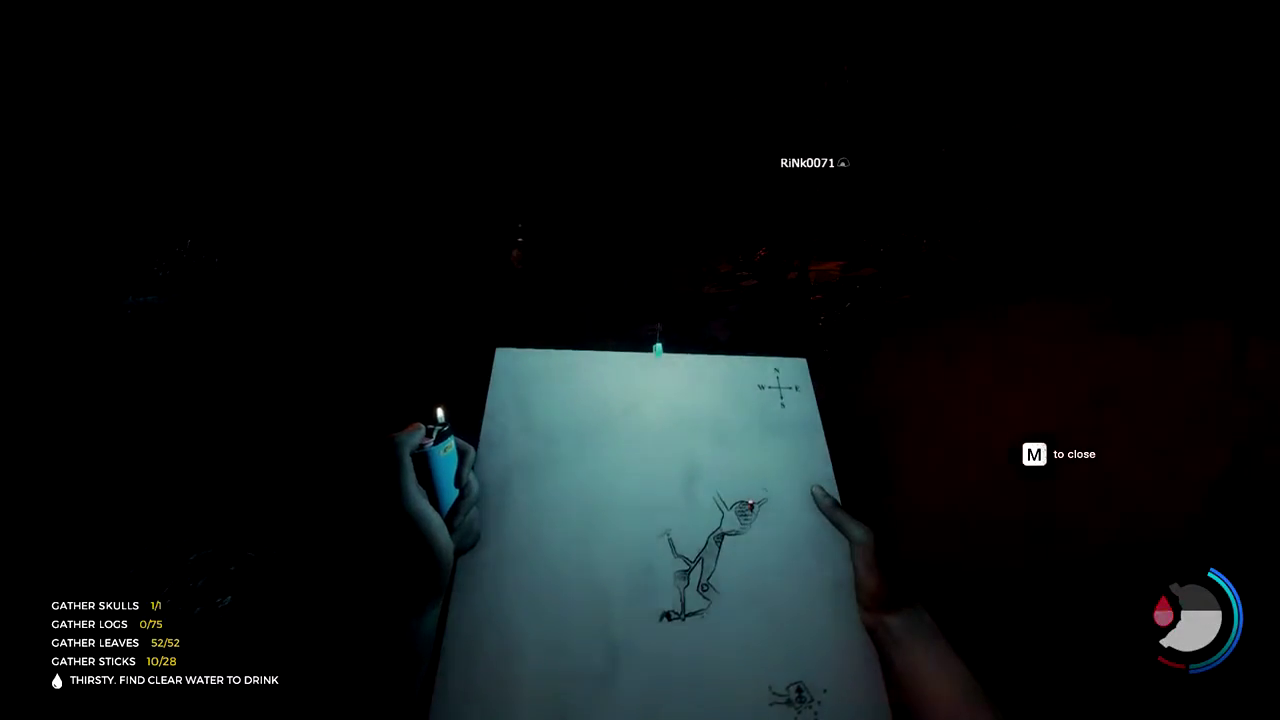
- Put the stick on the inventory crafting mat and equip it, closing the inventory
key("i")
left_click(400, 620)
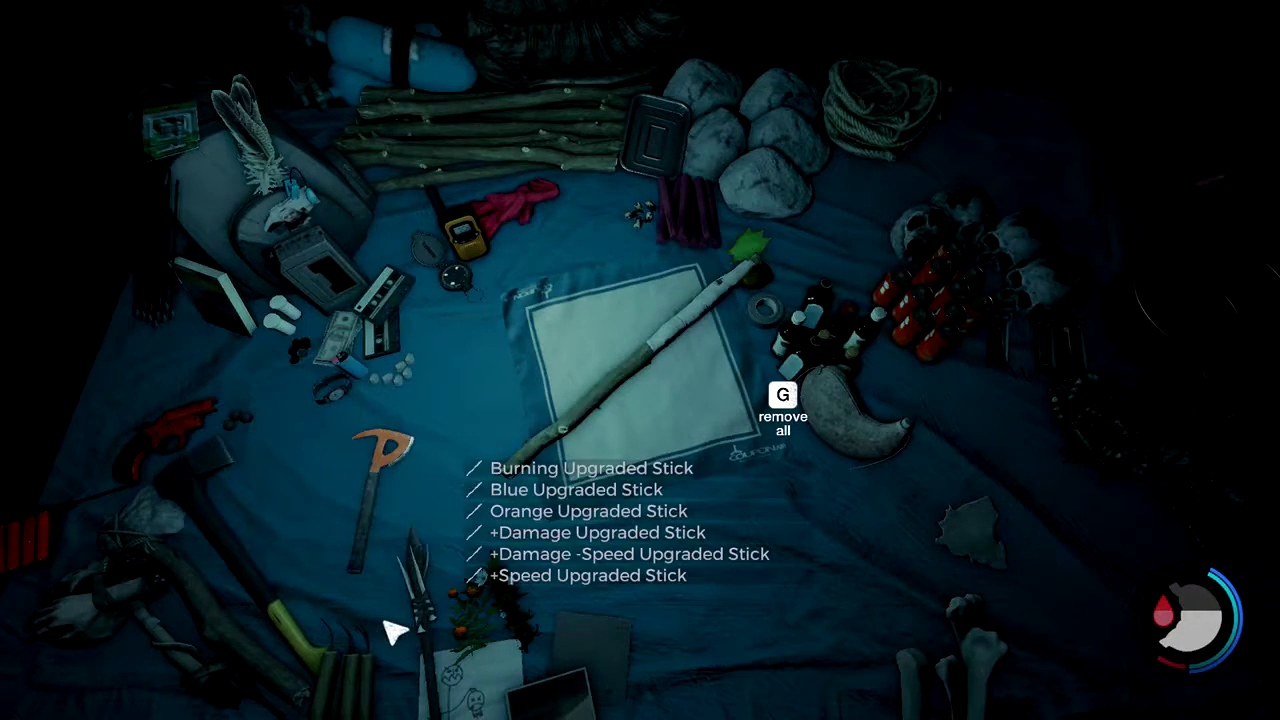
left_click(665, 378)
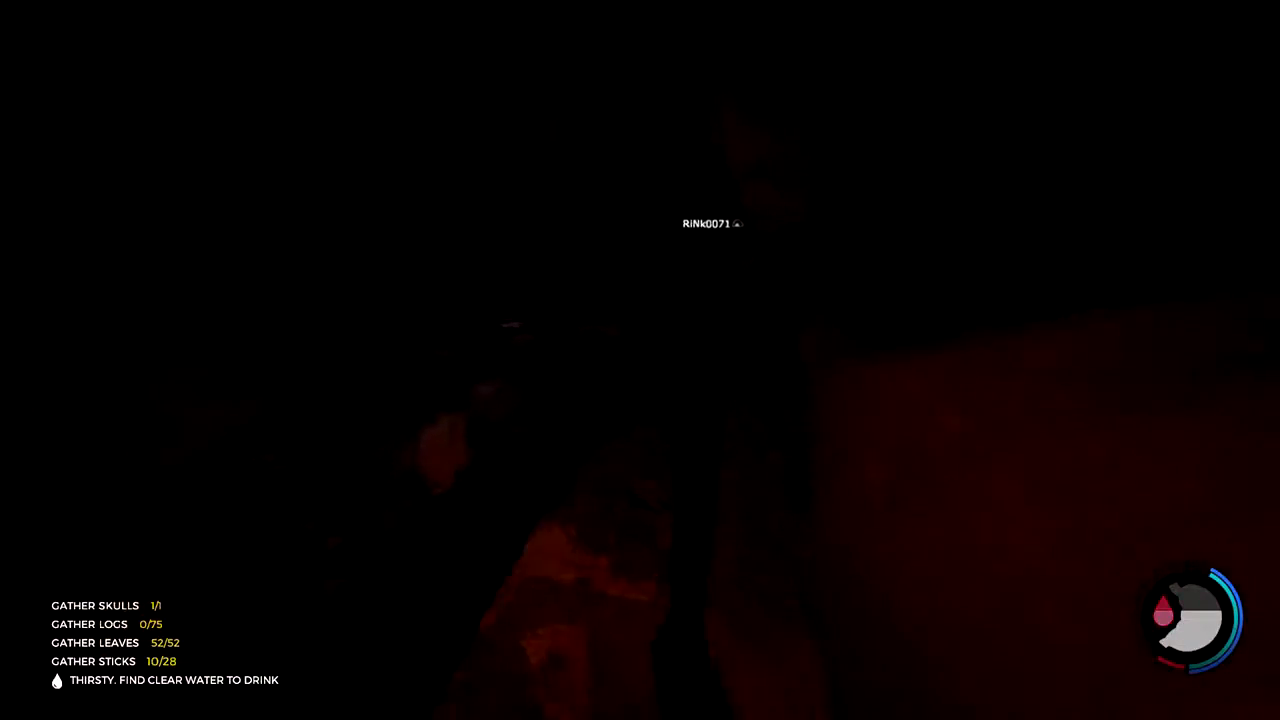
- Light the torch and scoop up the coin piles in the cage, reaching 1146 coins
key("l")
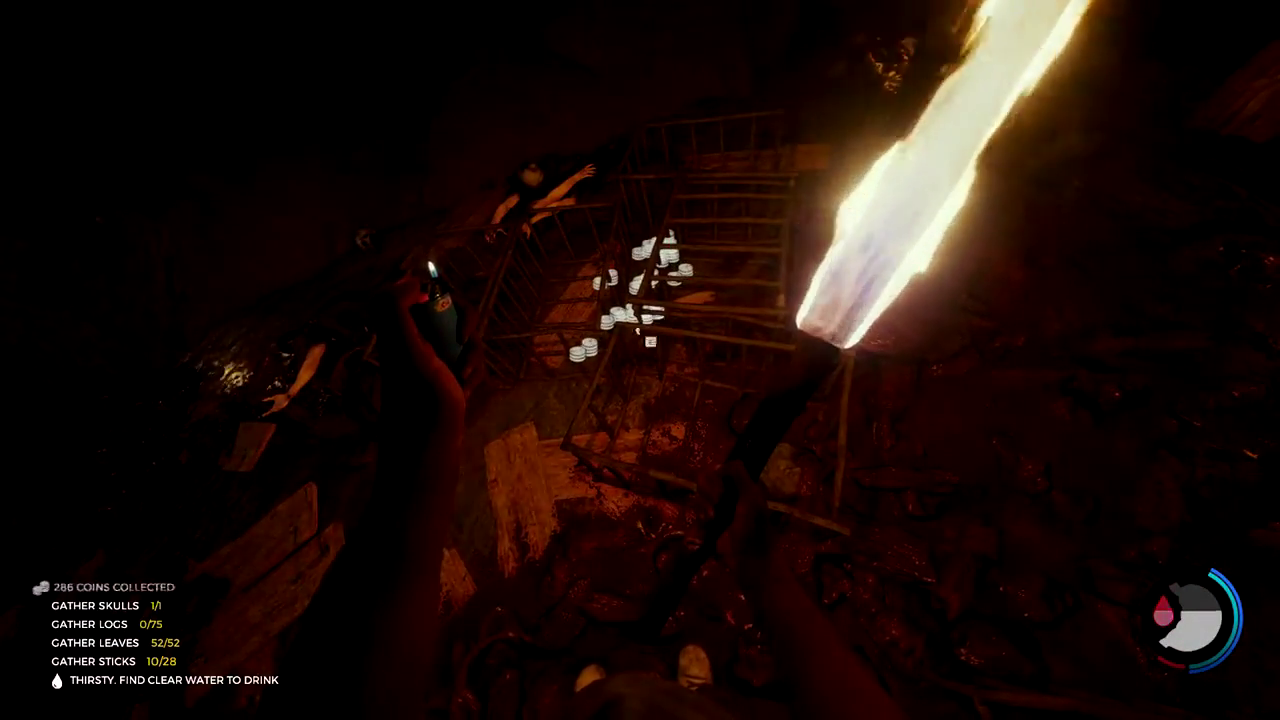
key("e")
key("e")
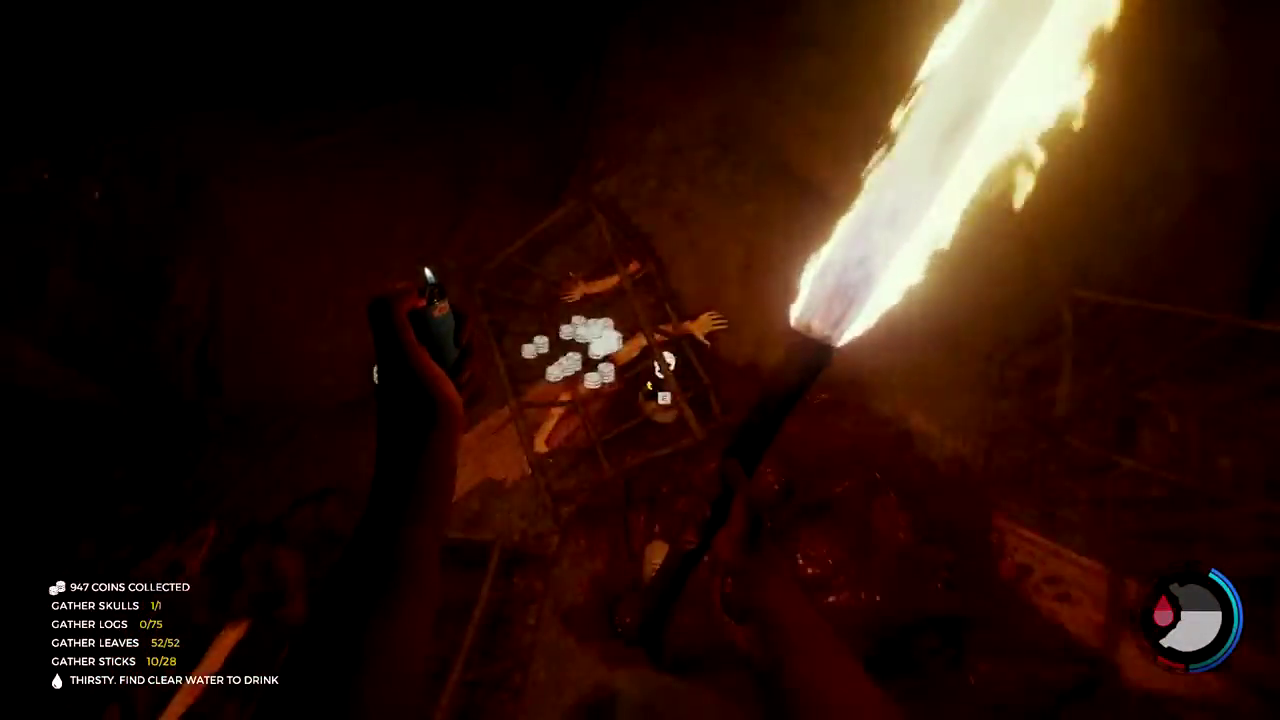
key("e")
key("e")
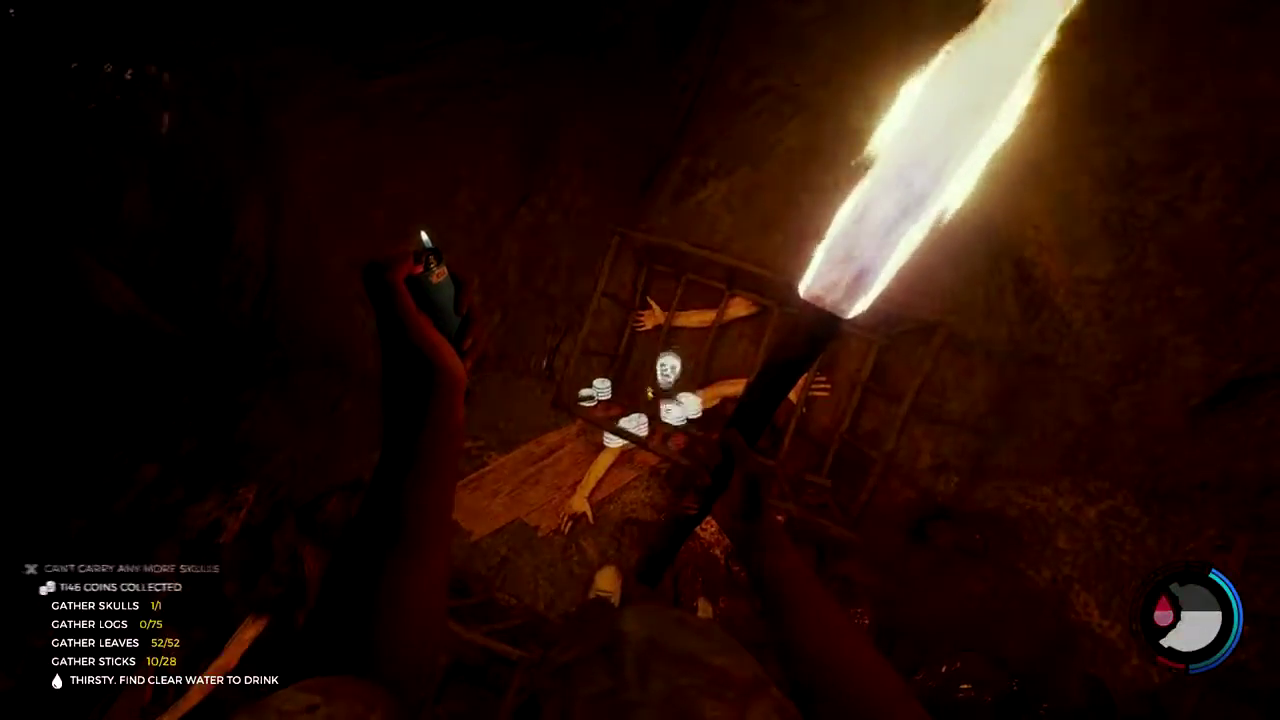
key("e")
key("e")
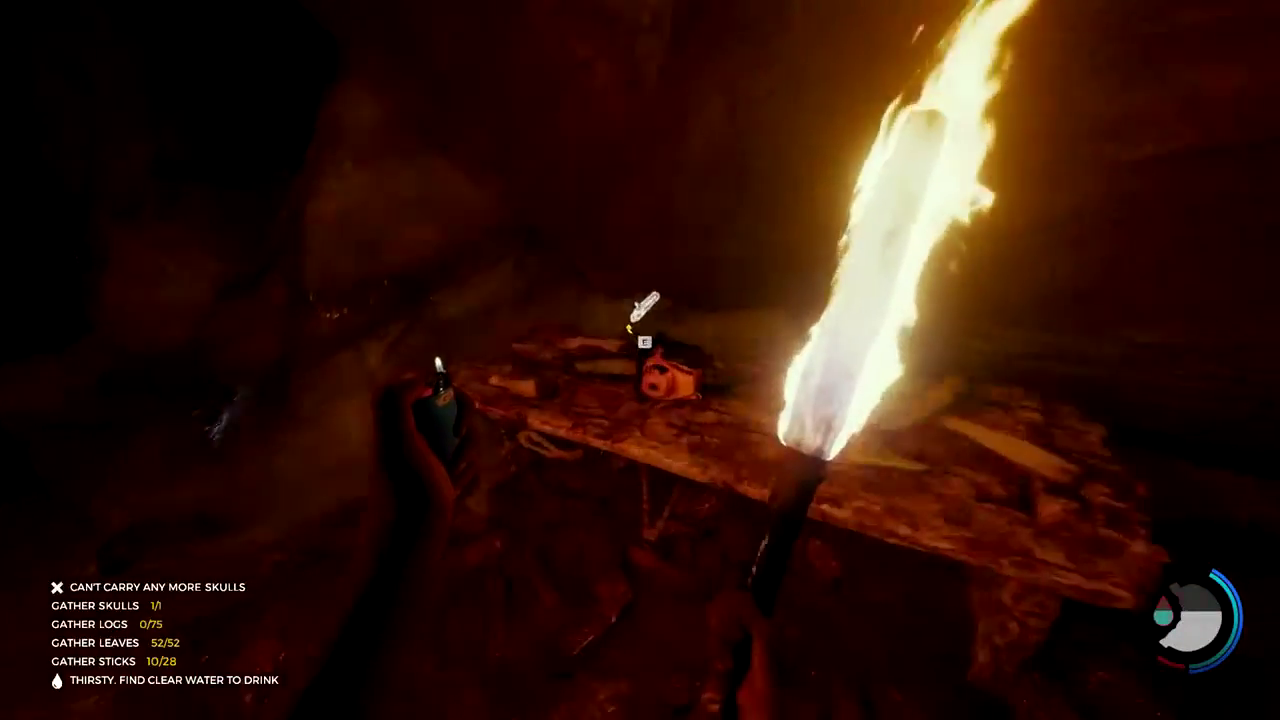
- Take the chainsaw from the cave table and try grabbing sticks near the campfire
key("e")
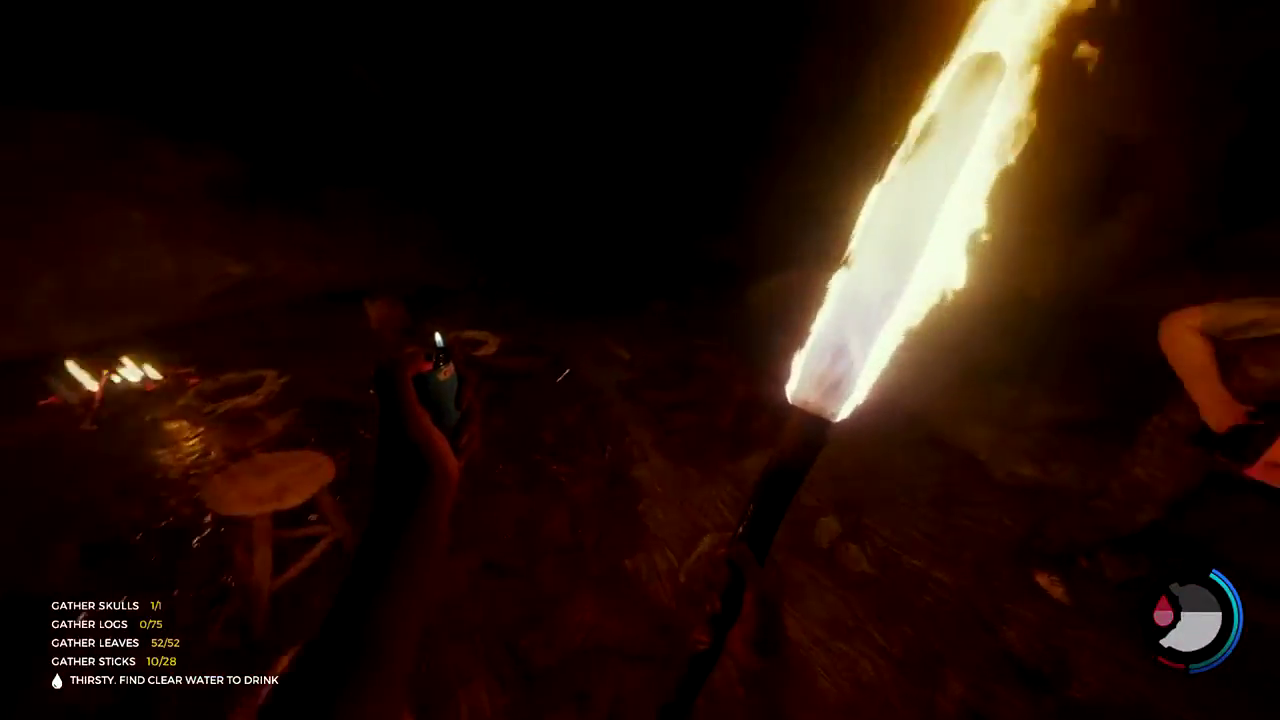
key("e")
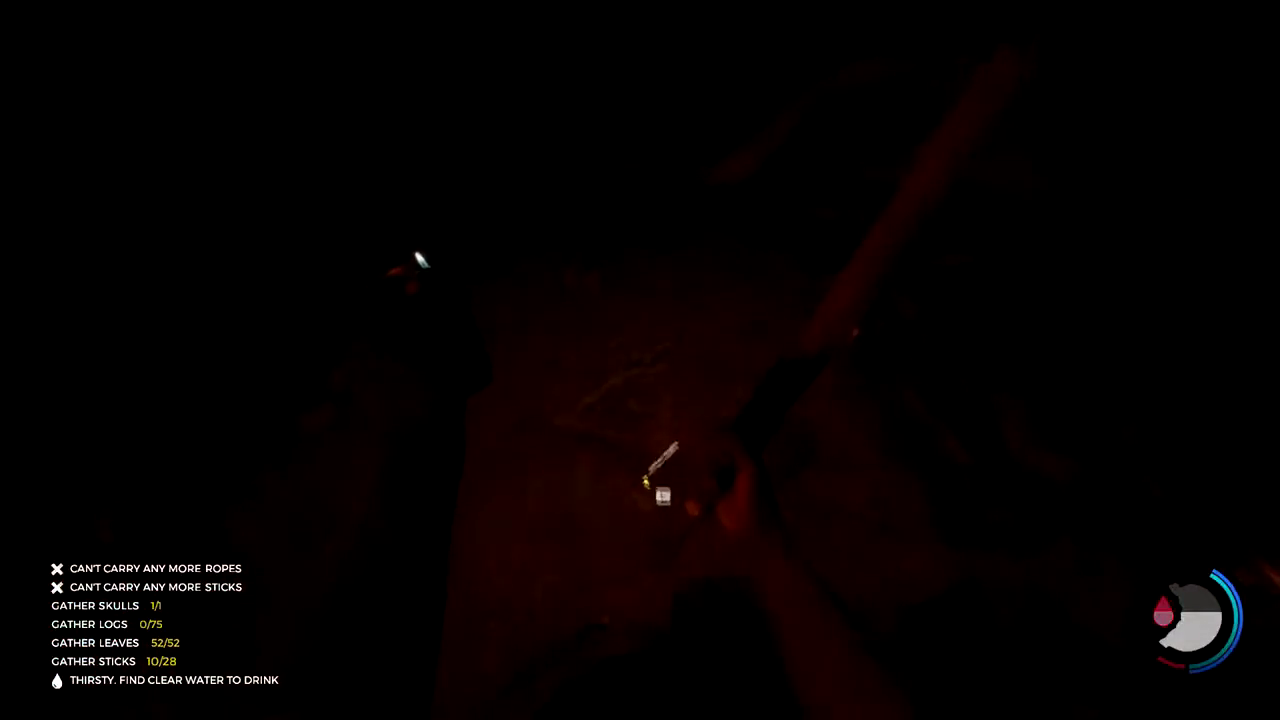
- Combine the stick and cloth into a Burning Upgraded Stick and hold it lit
key("i")
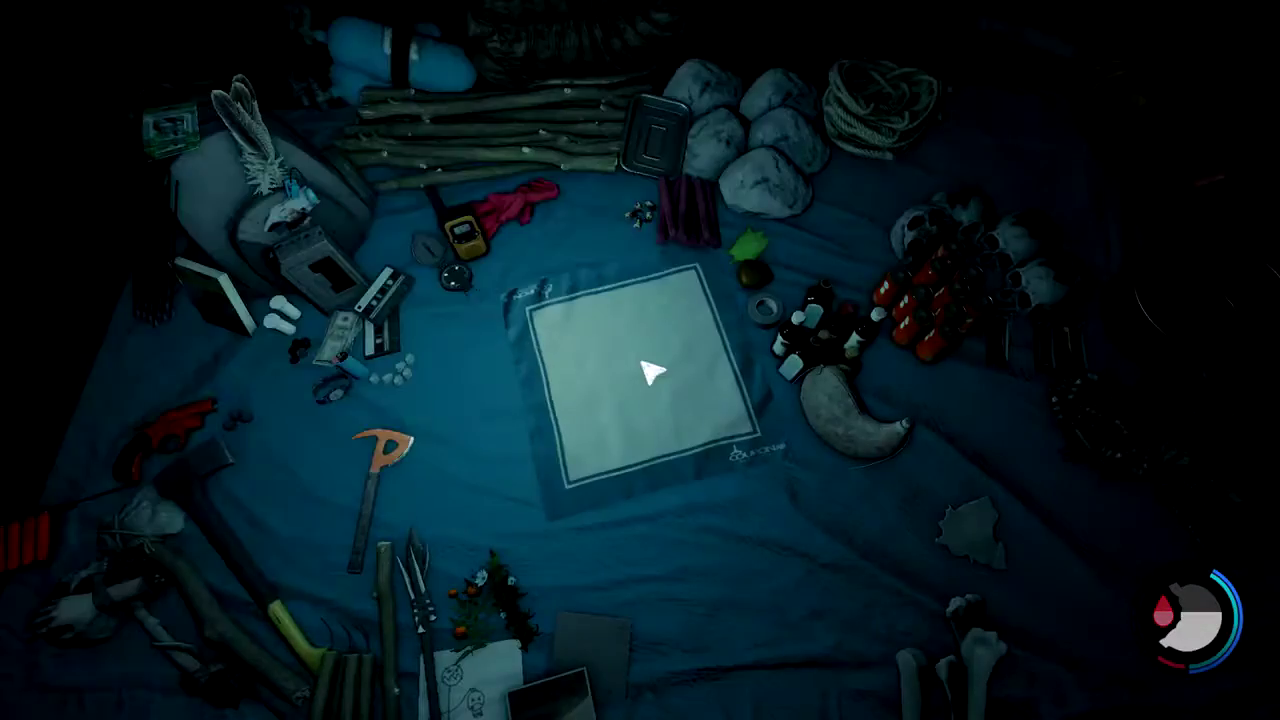
right_click(395, 630)
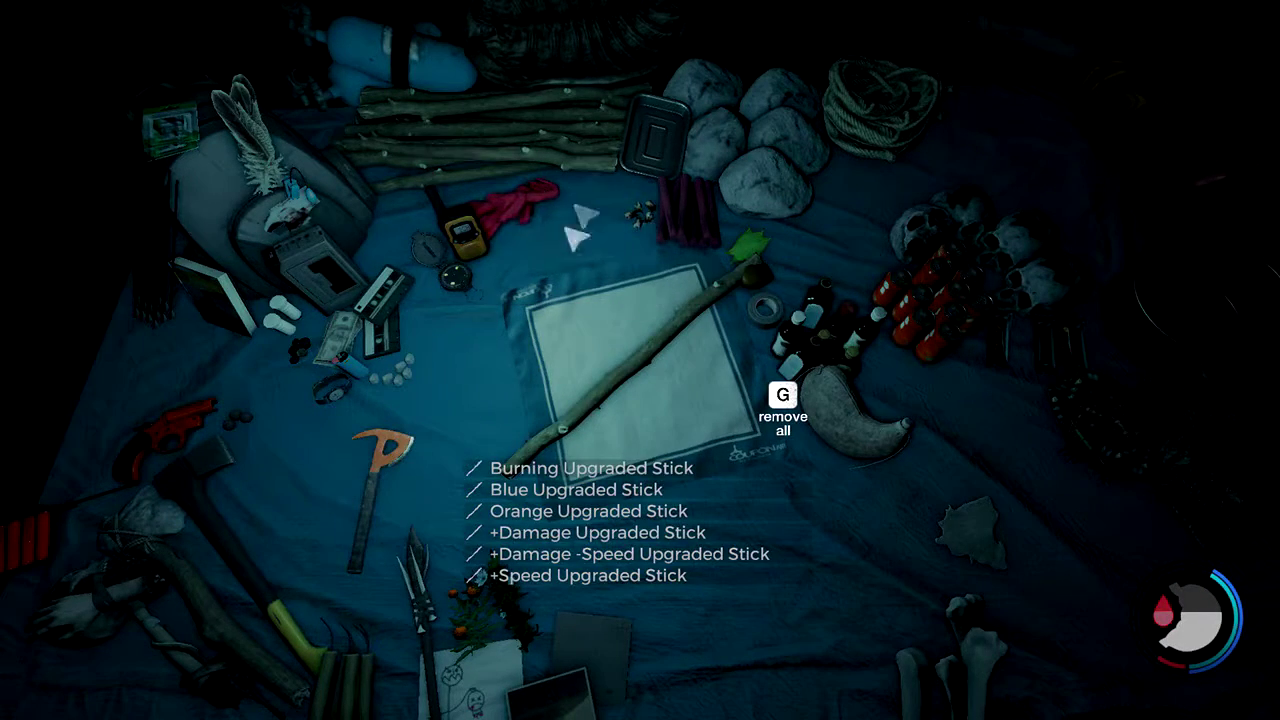
right_click(522, 205)
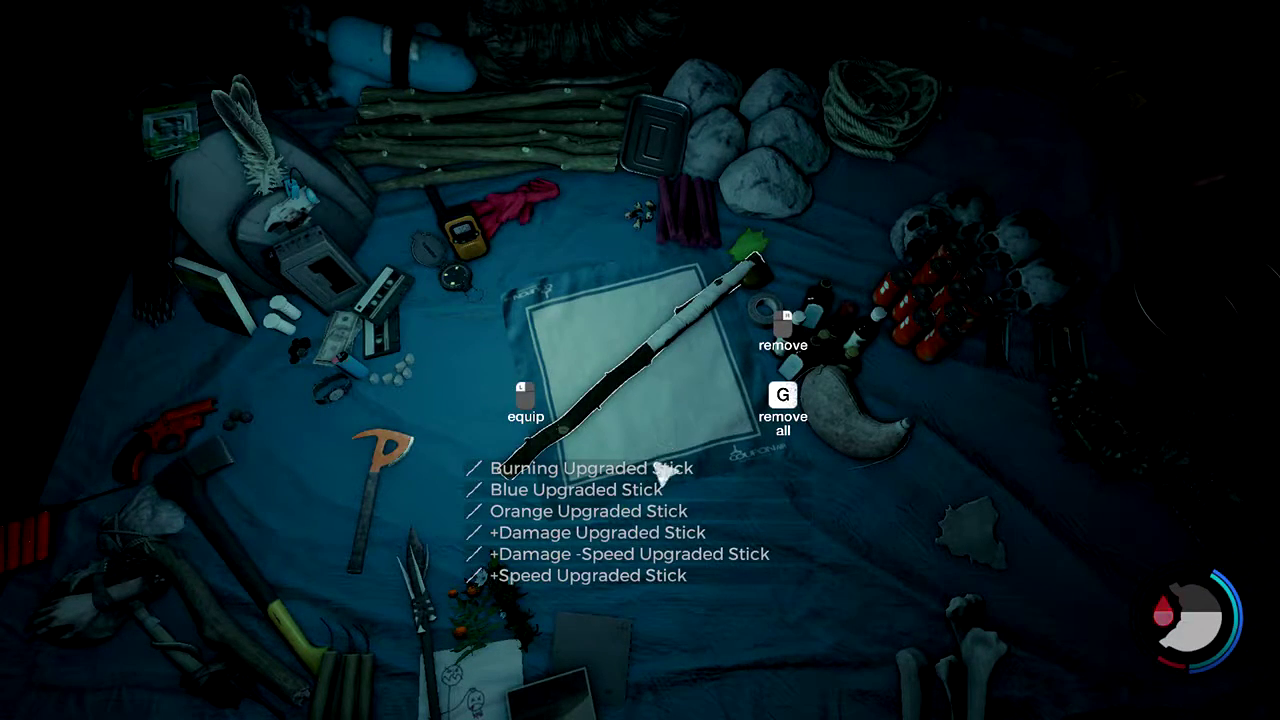
left_click(687, 433)
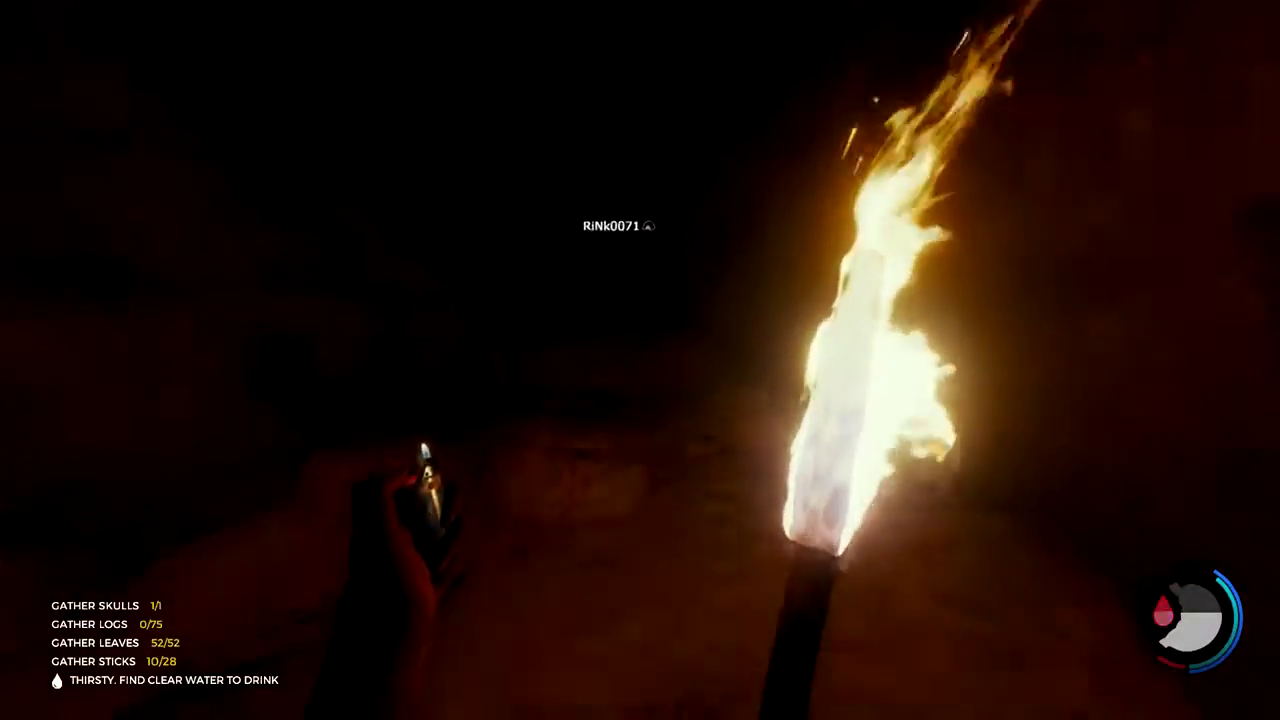
key("w")
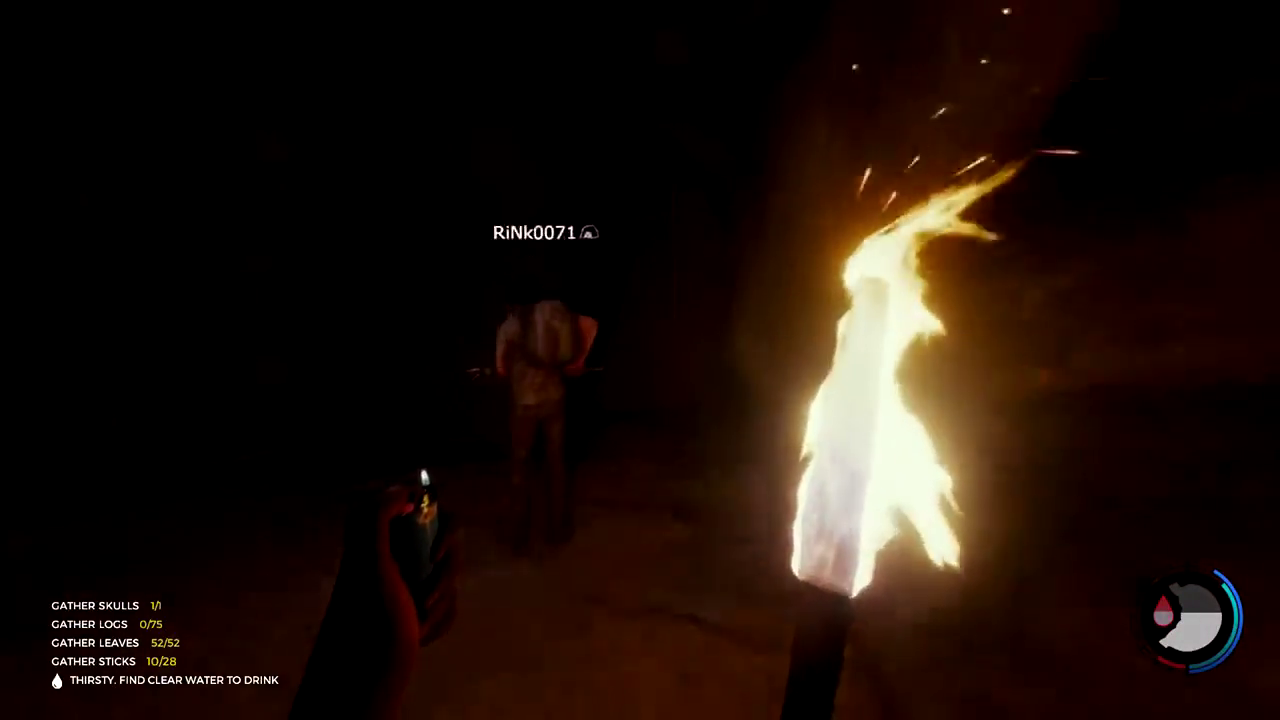
- Look around the cave ceiling and walk into the dark cave by torchlight
left_click_drag(640, 360, 640, 200)
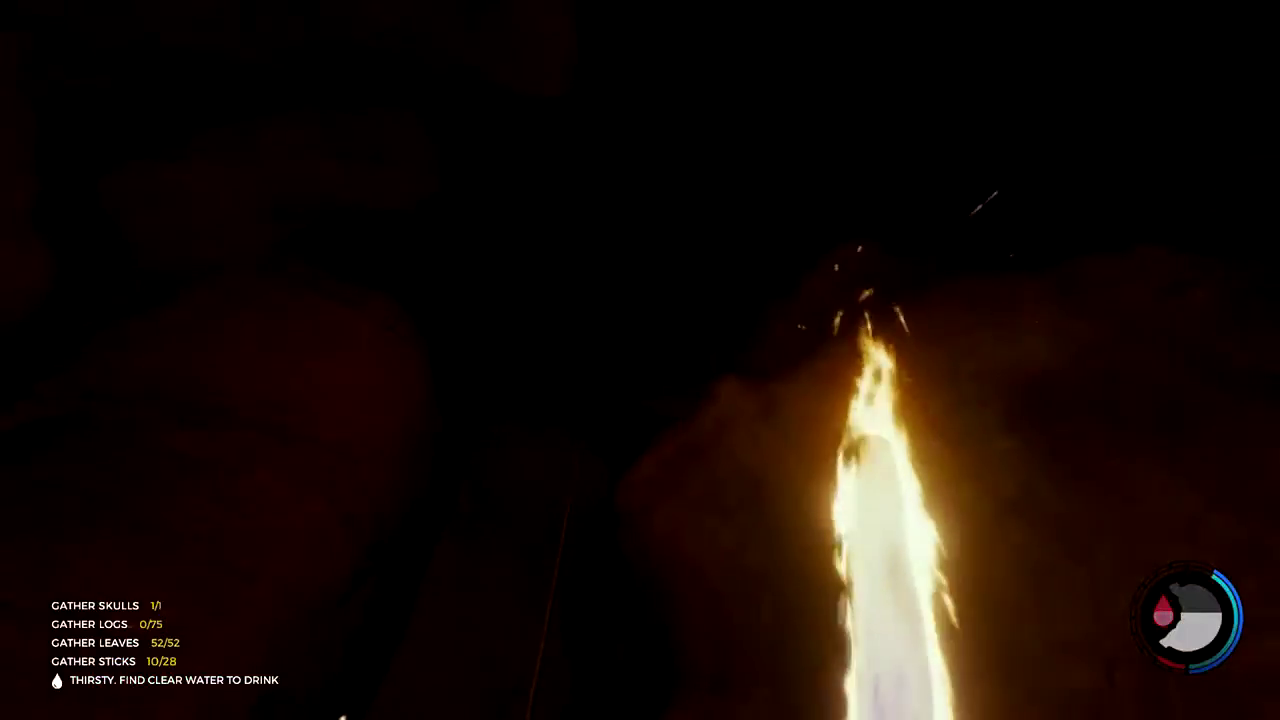
left_click_drag(640, 360, 500, 420)
key("w")
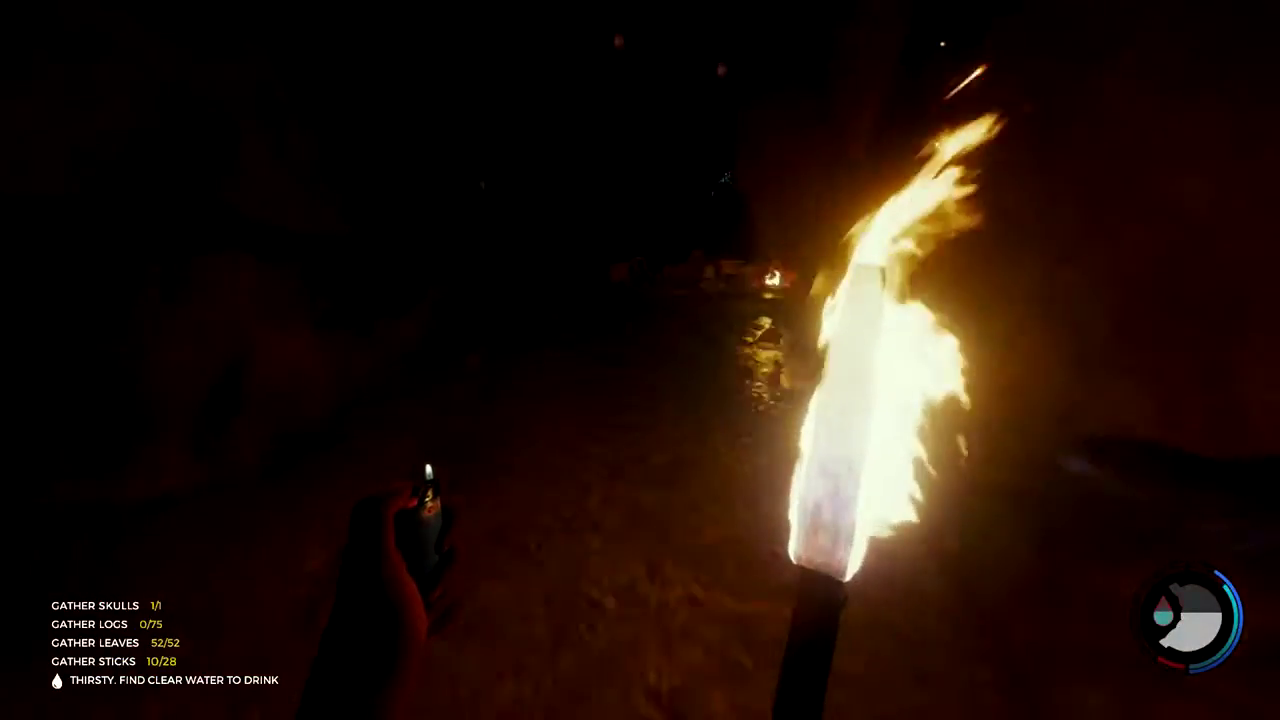
key("w")
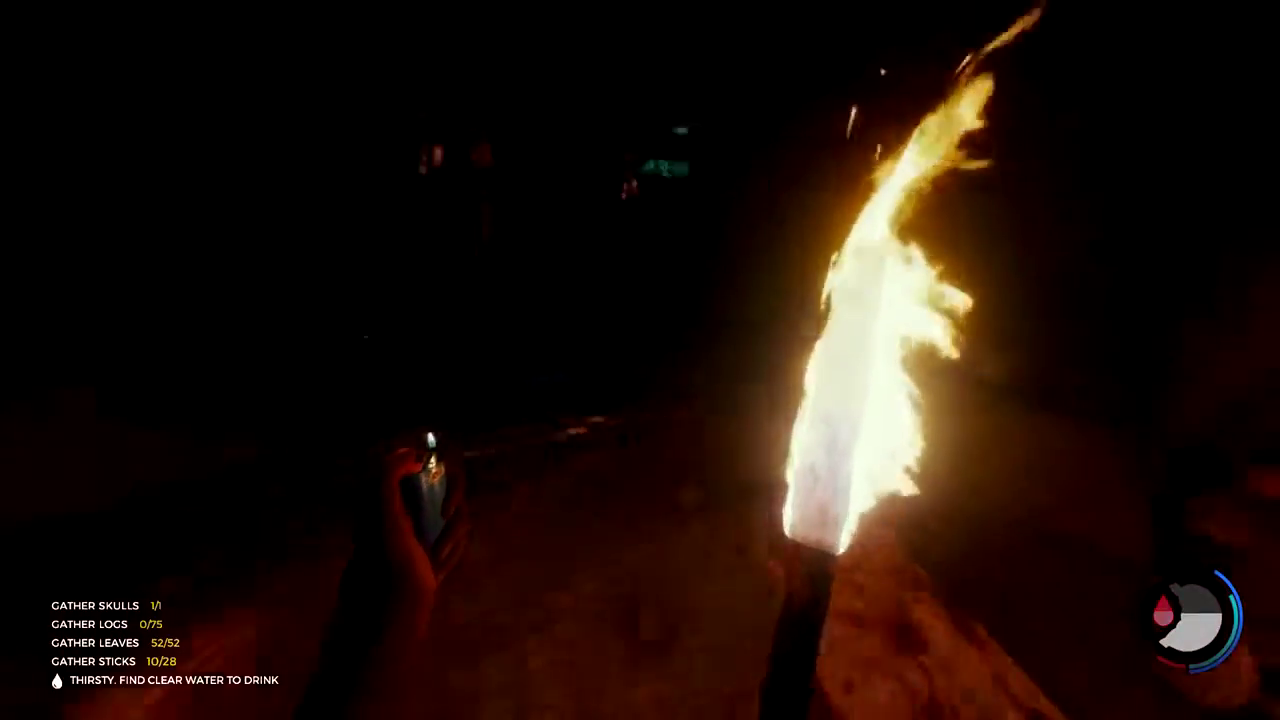
key("w")
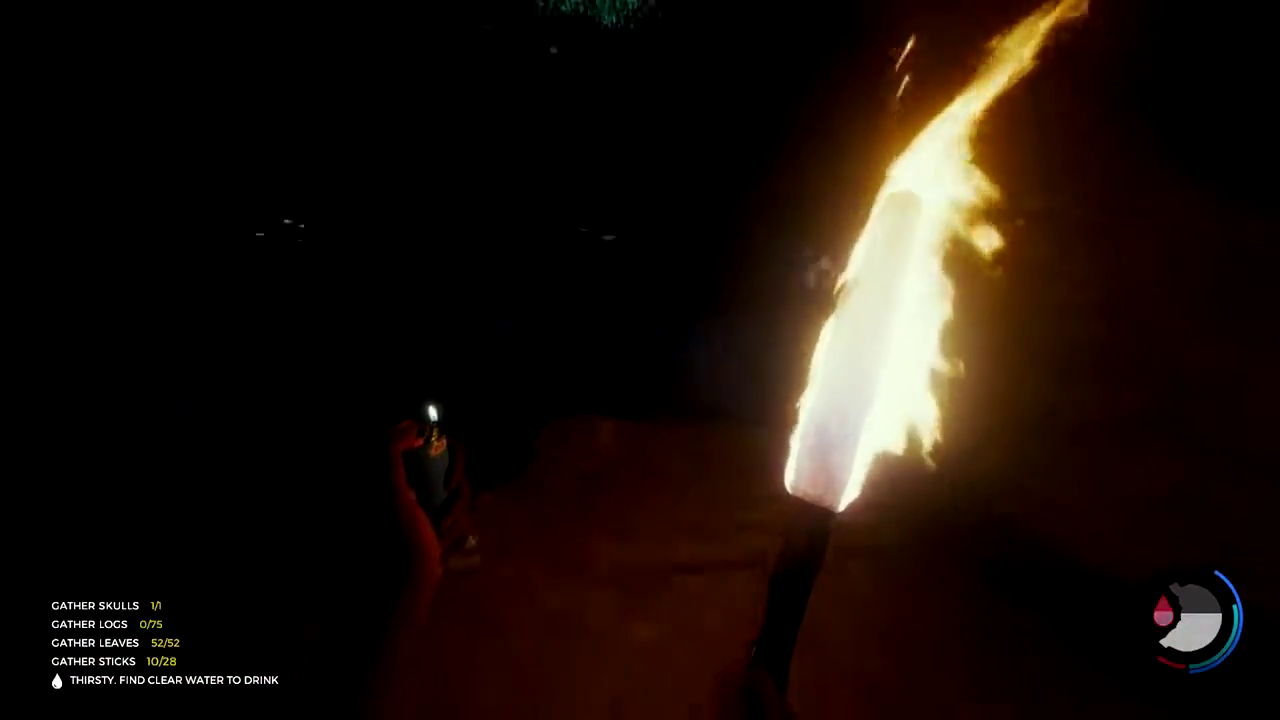
key("w")
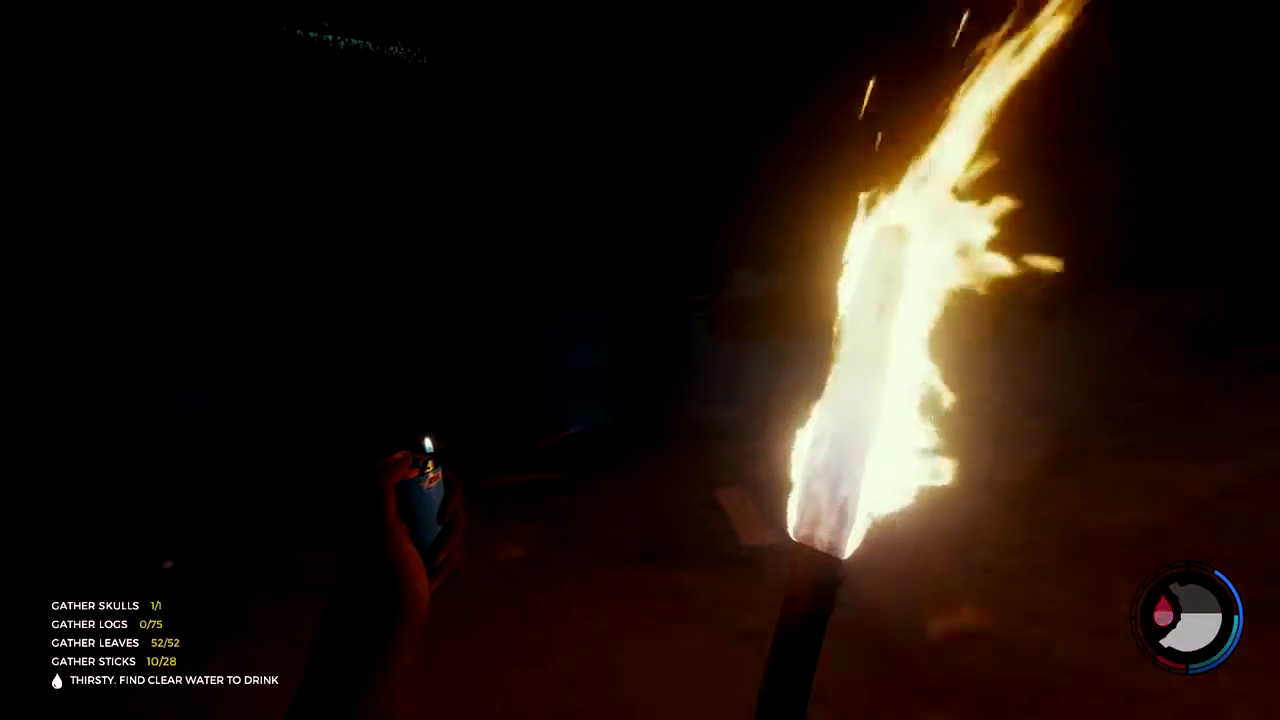
- Push deeper through the cave, then lay out the inventory blanket
key("w")
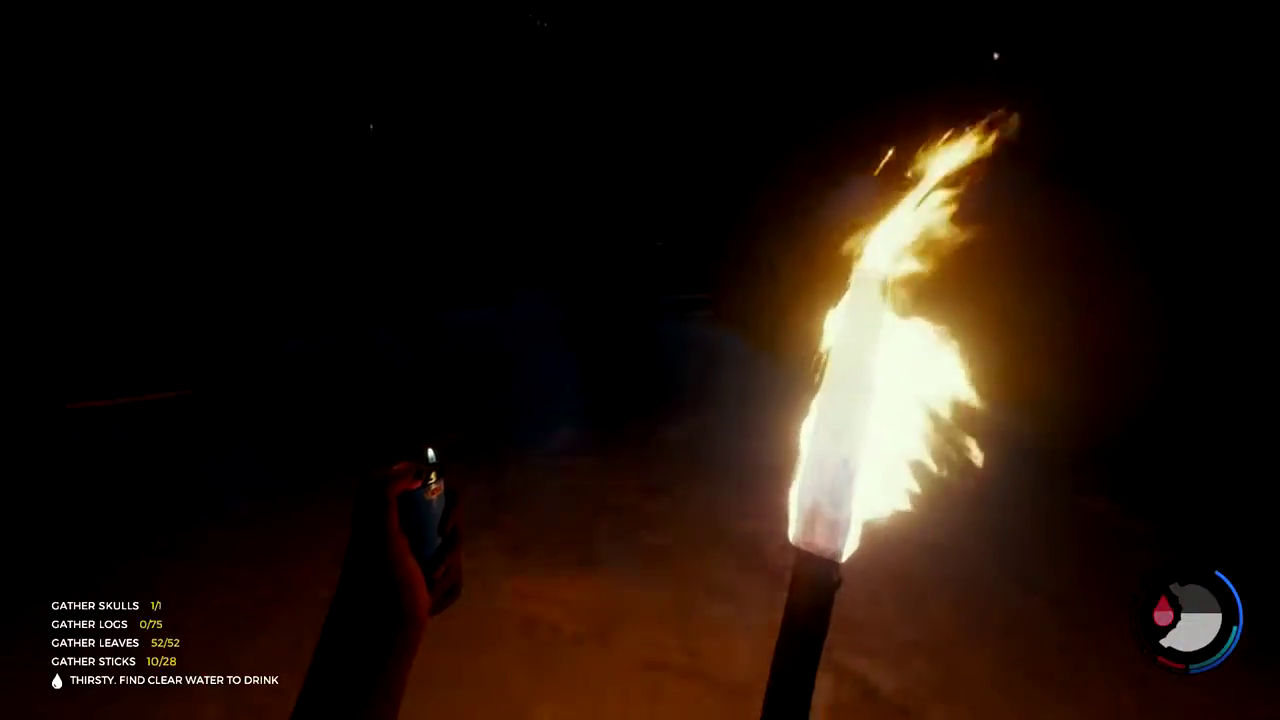
key("w")
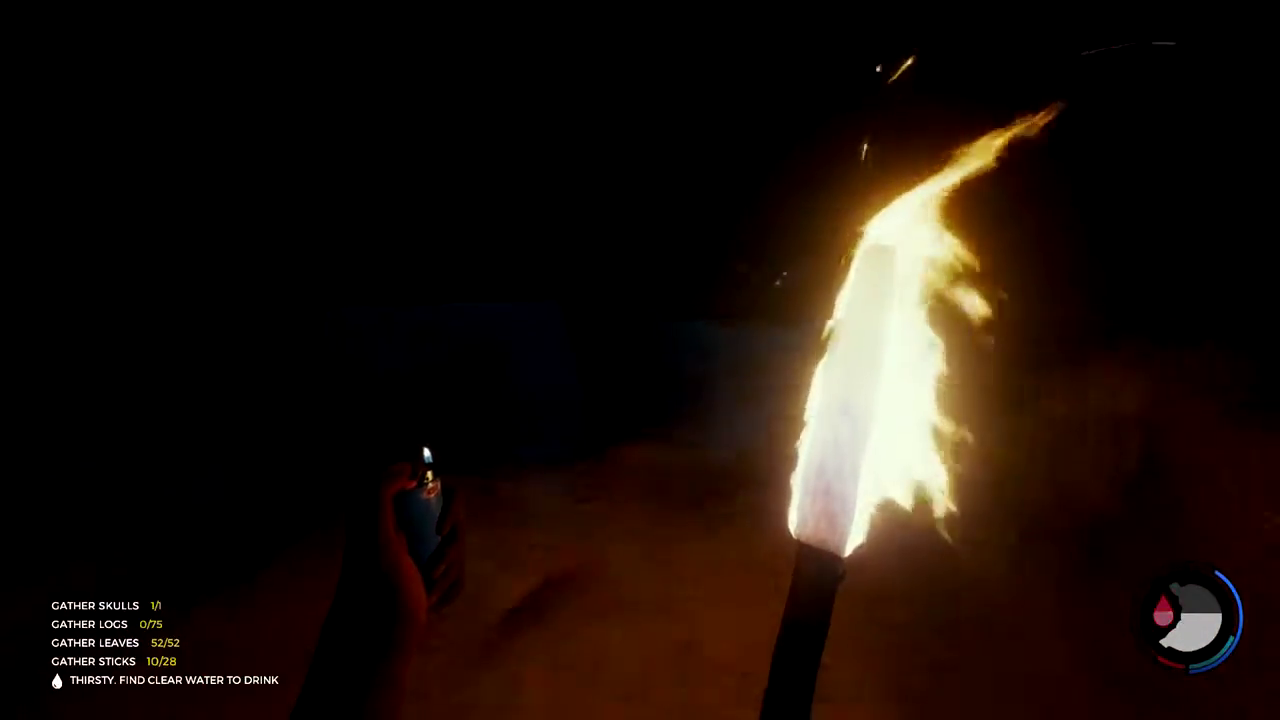
key("w")
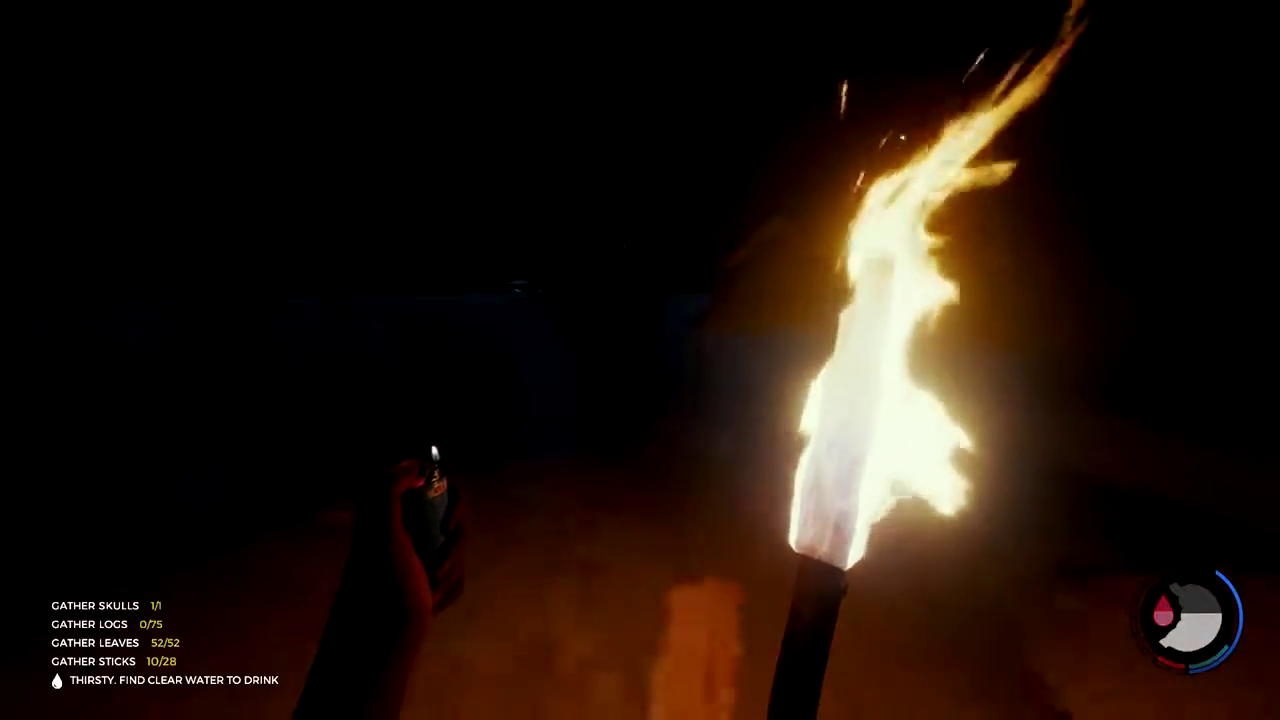
key("w")
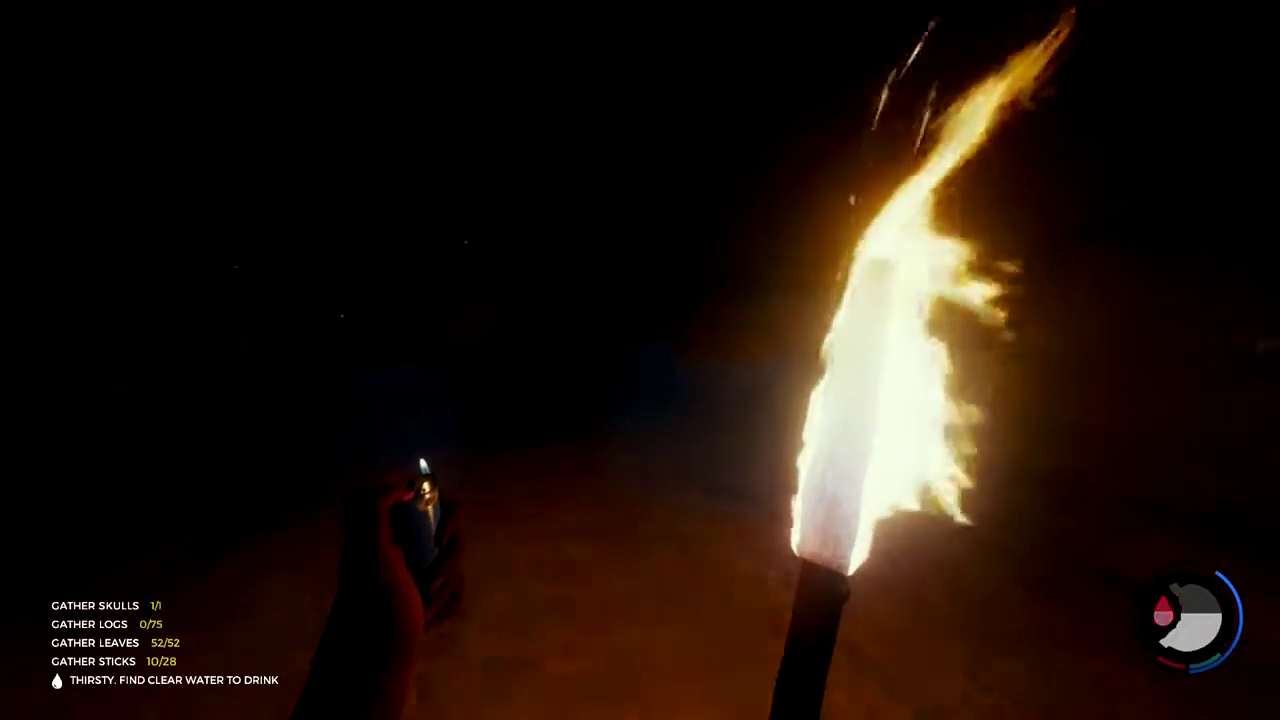
key("w")
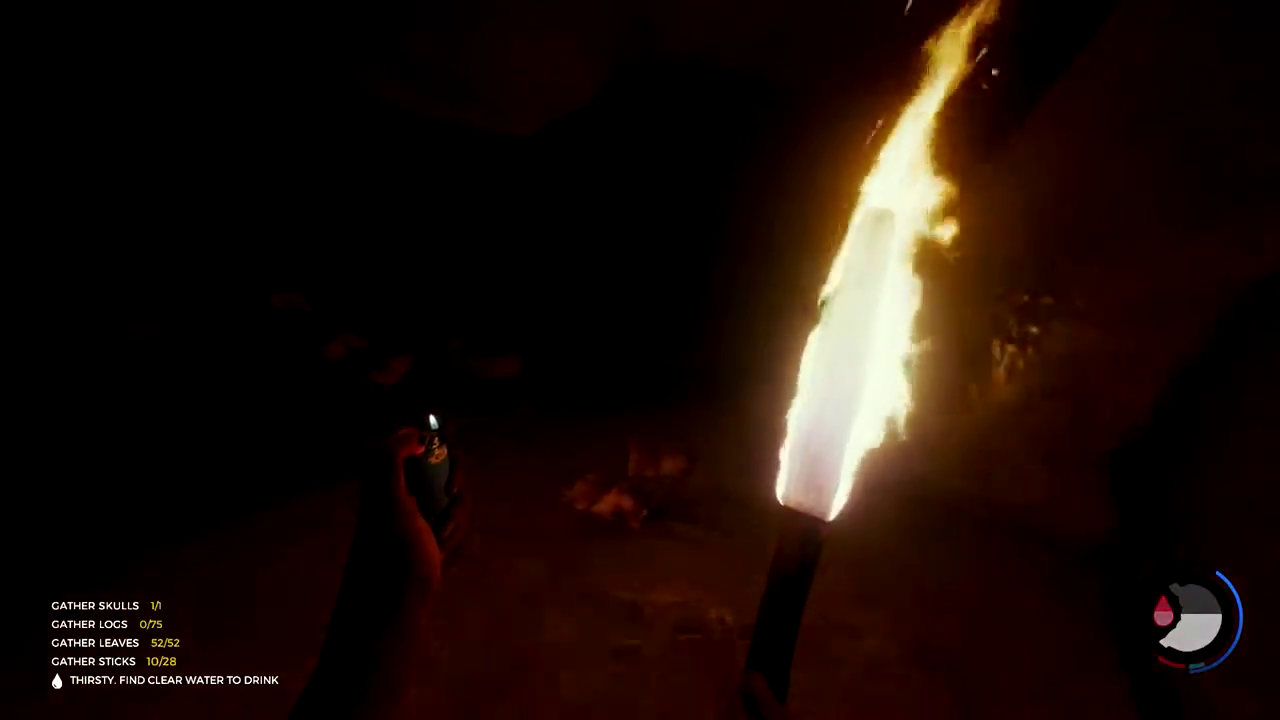
key("w")
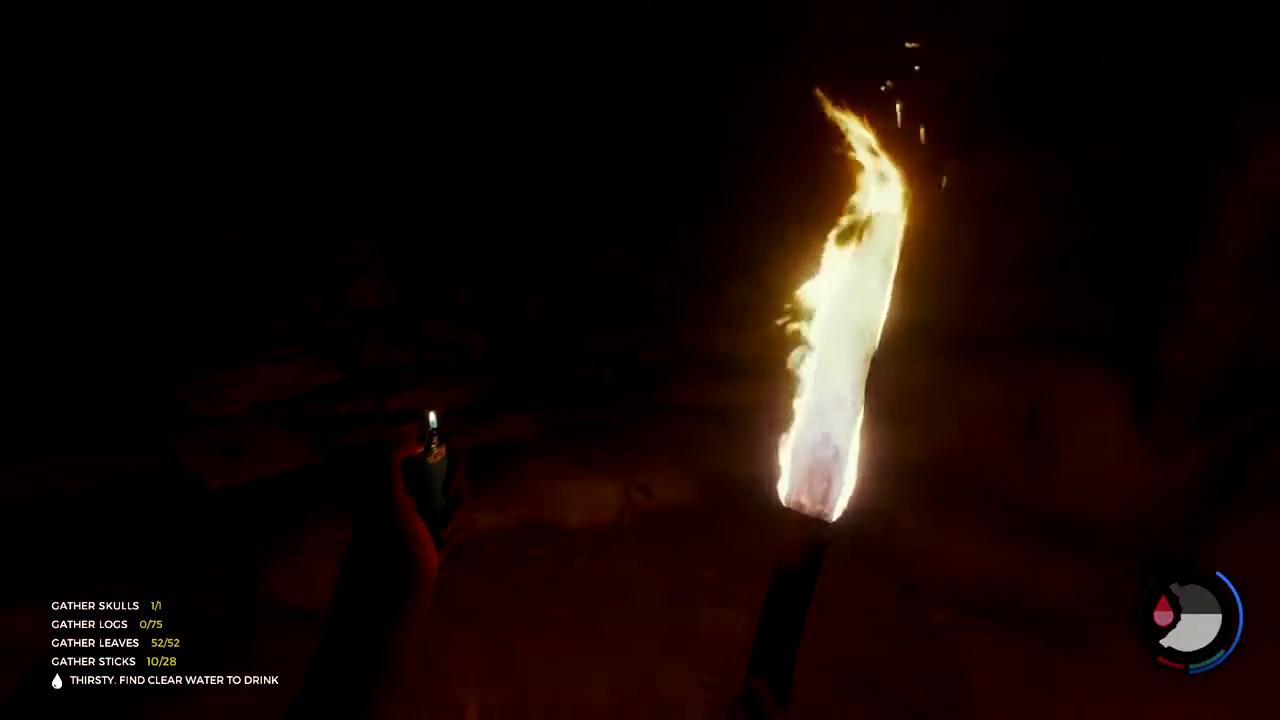
key("i")
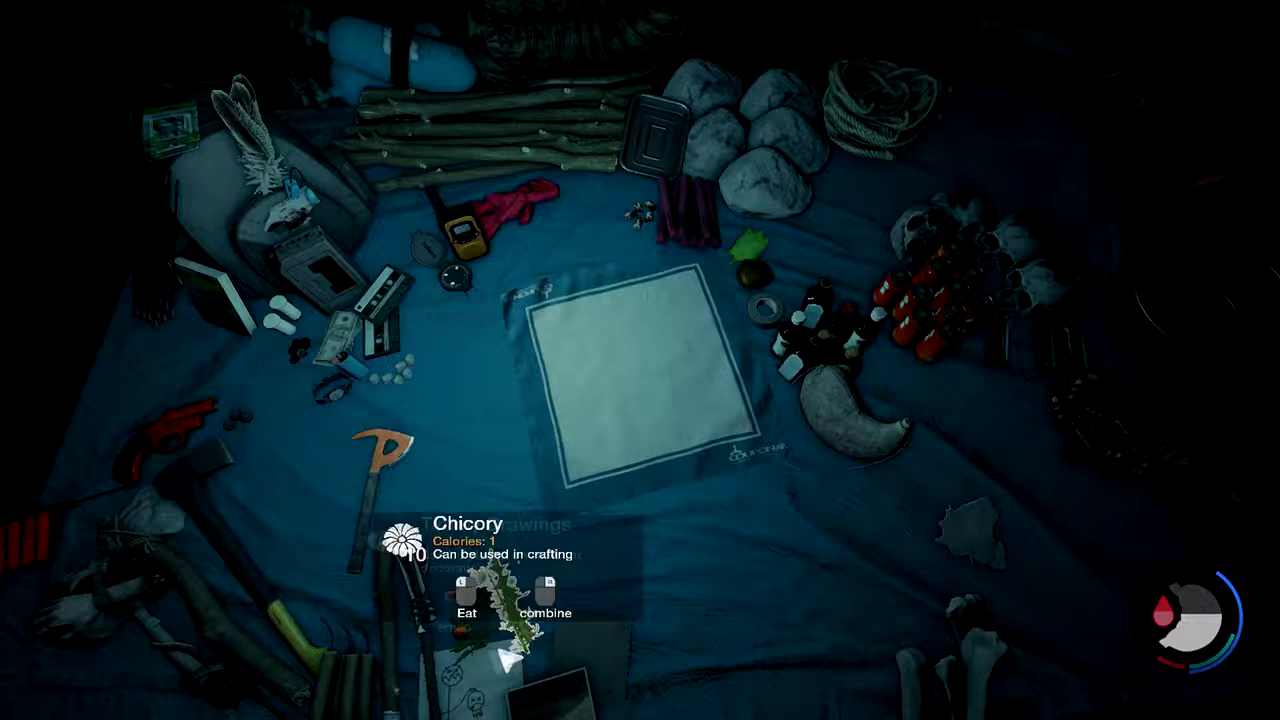
- Light and throw the dynamite, then return the Upgraded Stick torch to hand
left_click(372, 695)
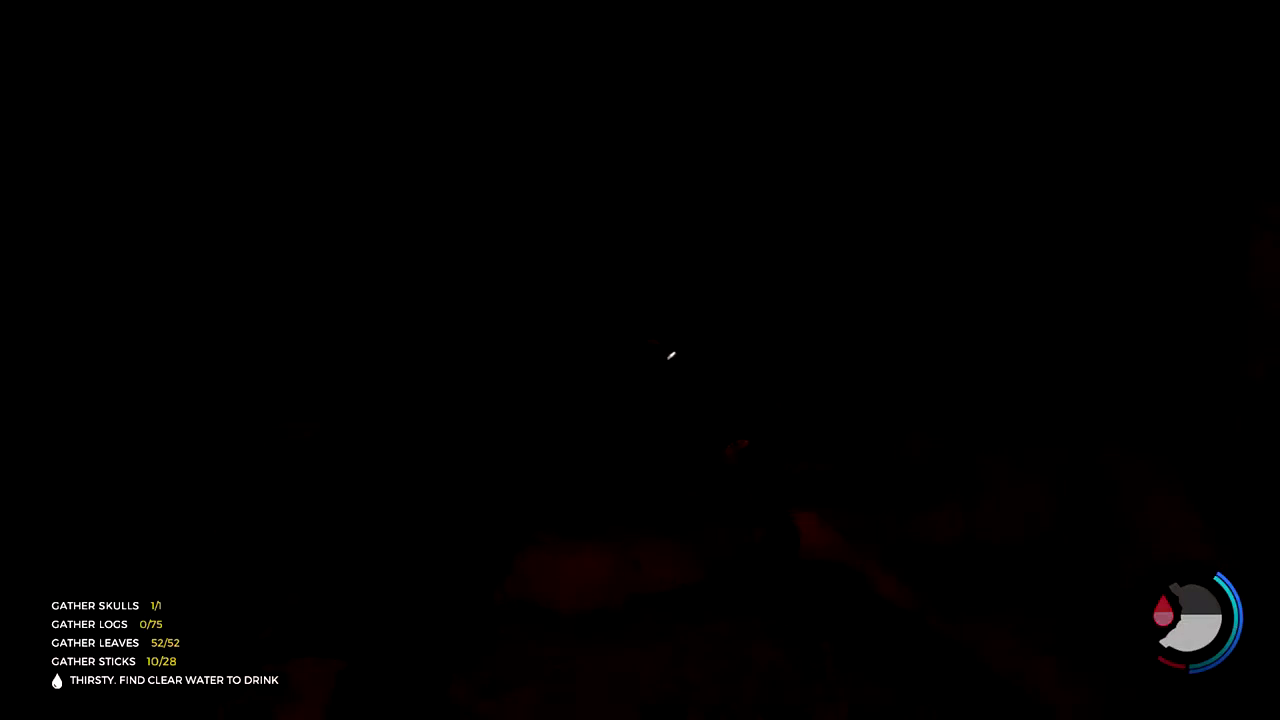
left_click(640, 360)
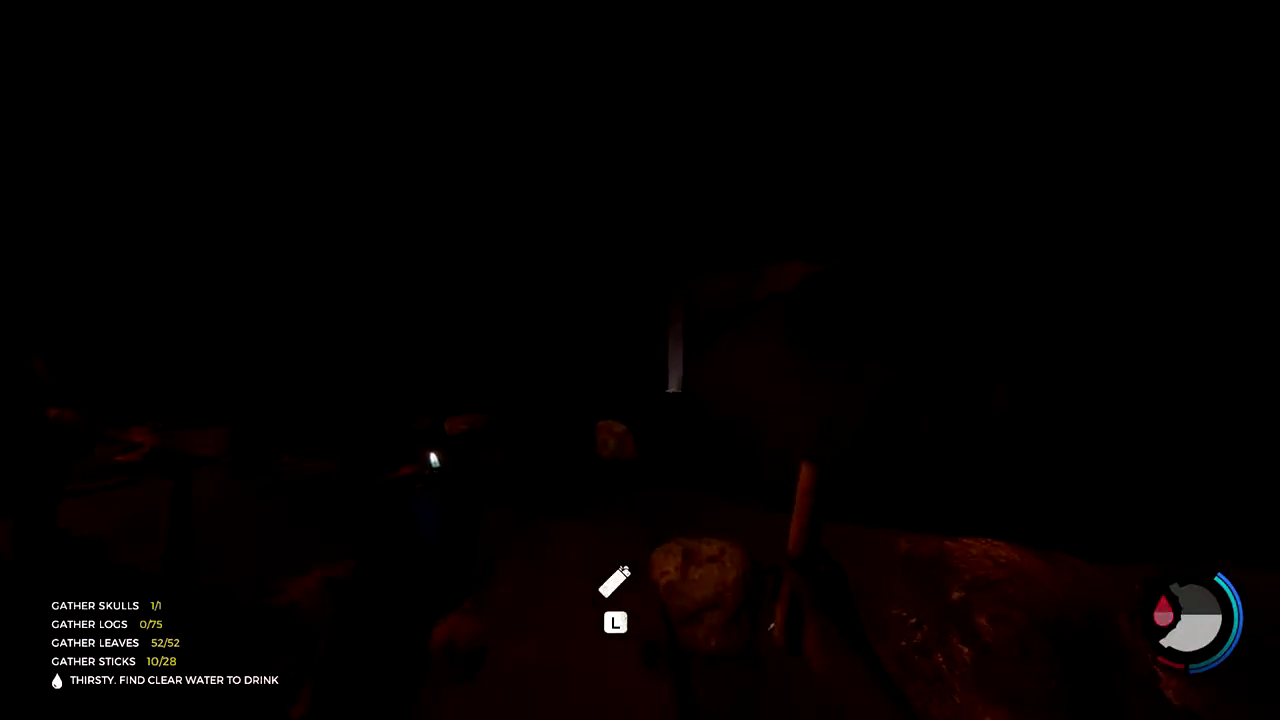
key("i")
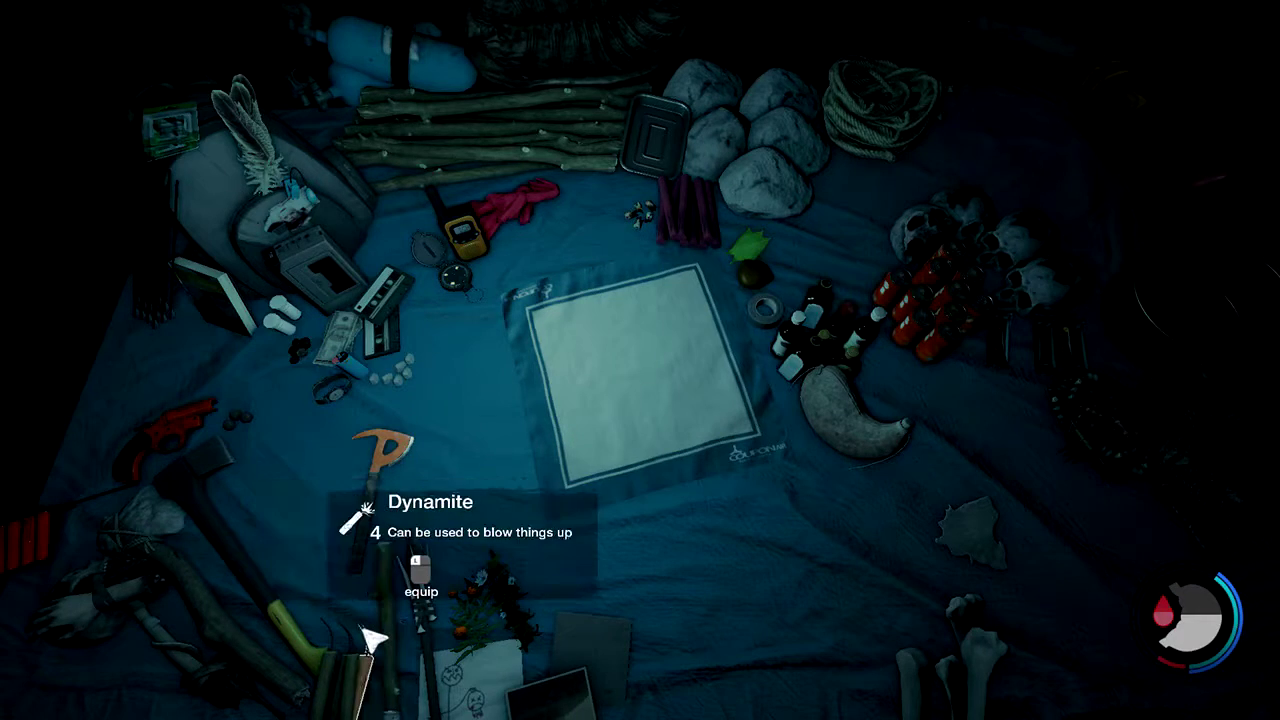
left_click(391, 629)
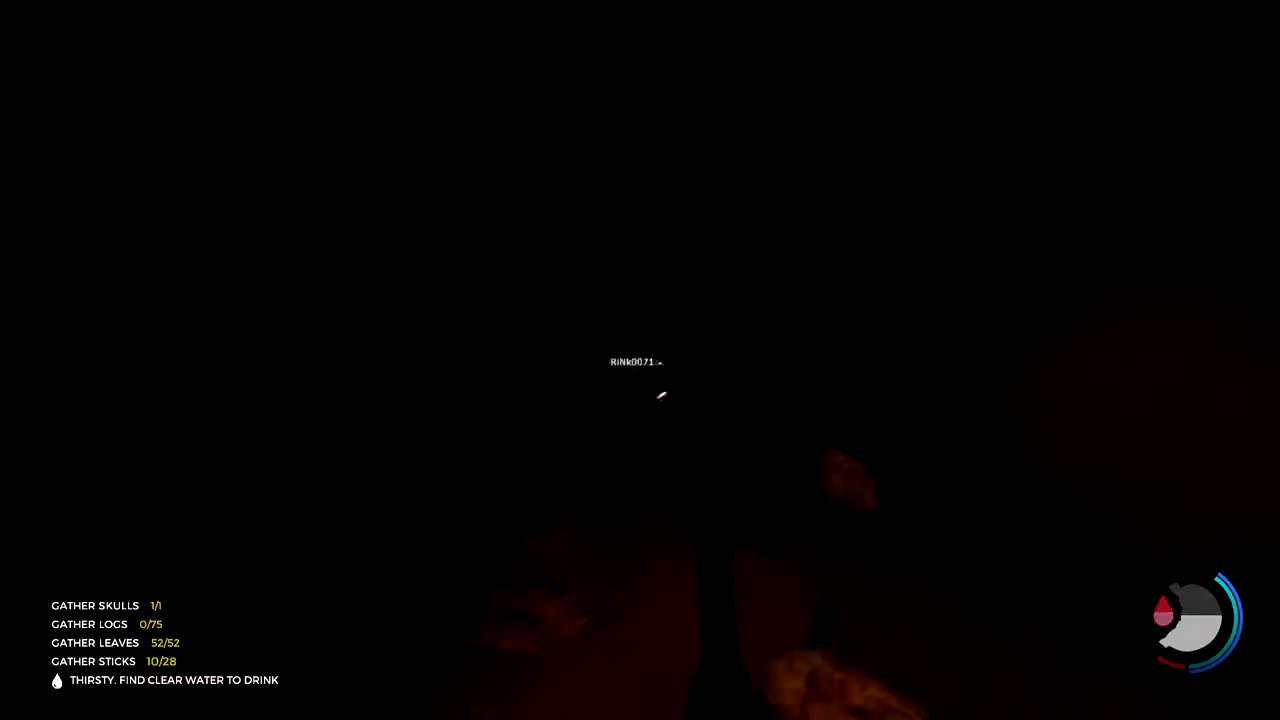
- Relight the torch while continuing along the cave
key("l")
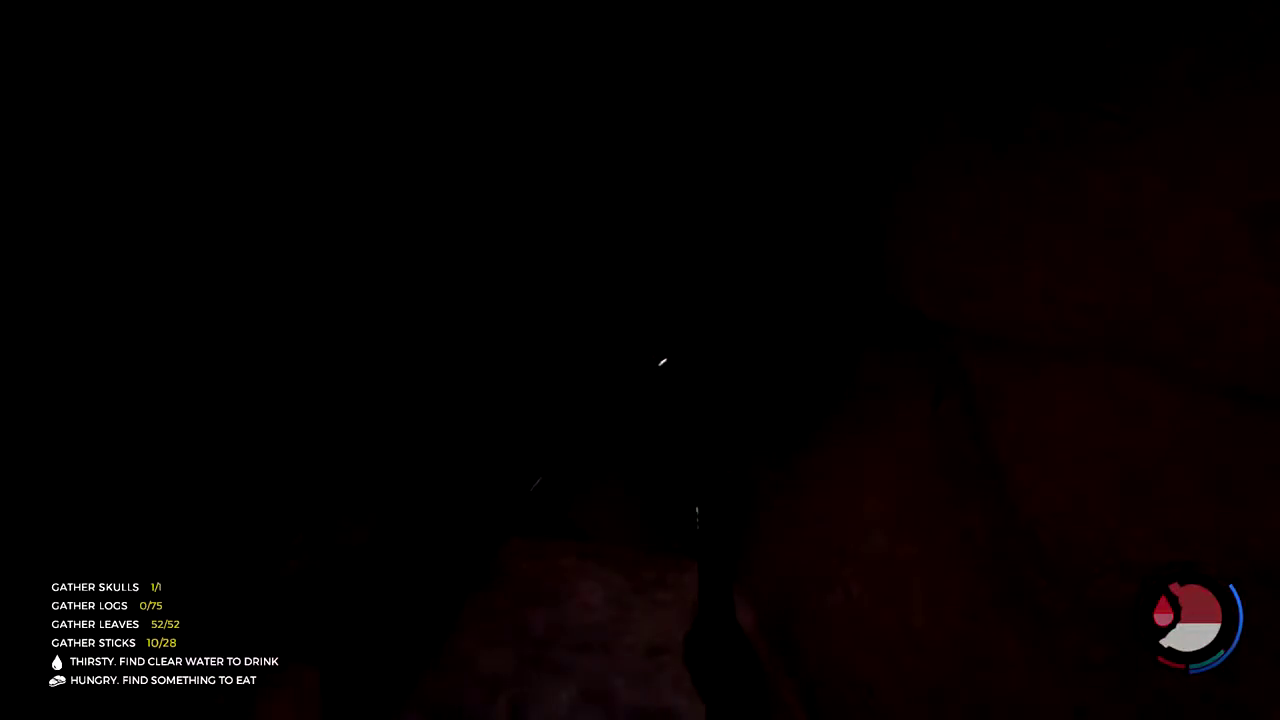
- Relight the torch so it lights up the rocky cave walls
key("l")
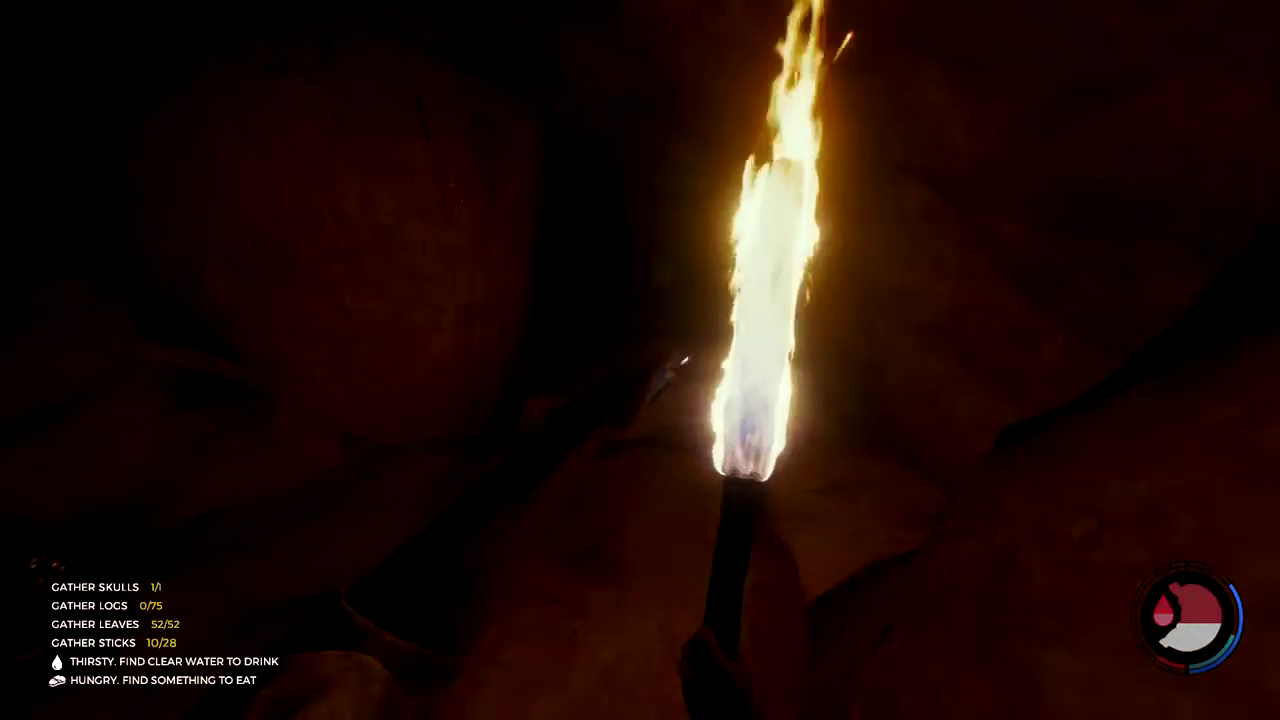